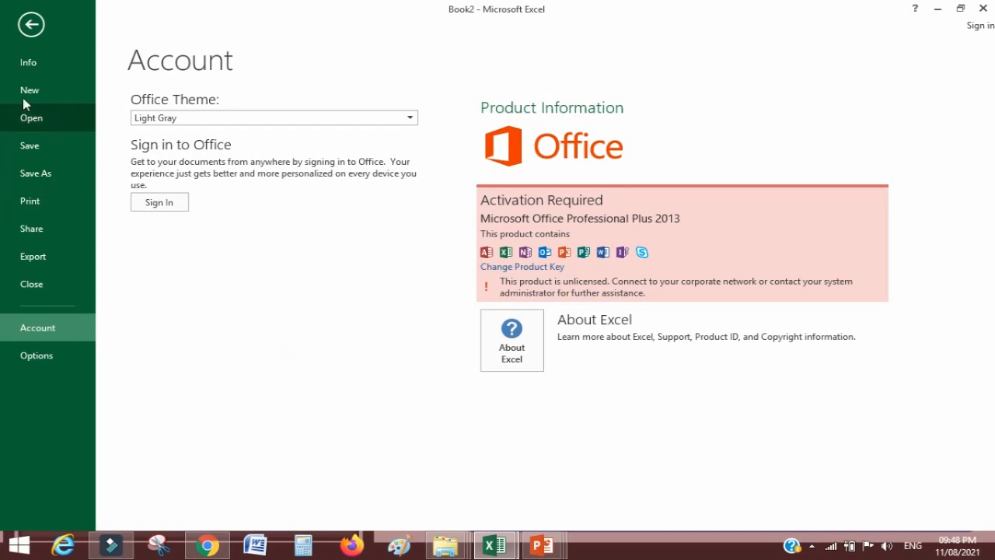
Step: Return to the blank Book2 worksheet and enlarge the sheet view to 160%
{"action": "left_click", "coordinate": [31, 25]}
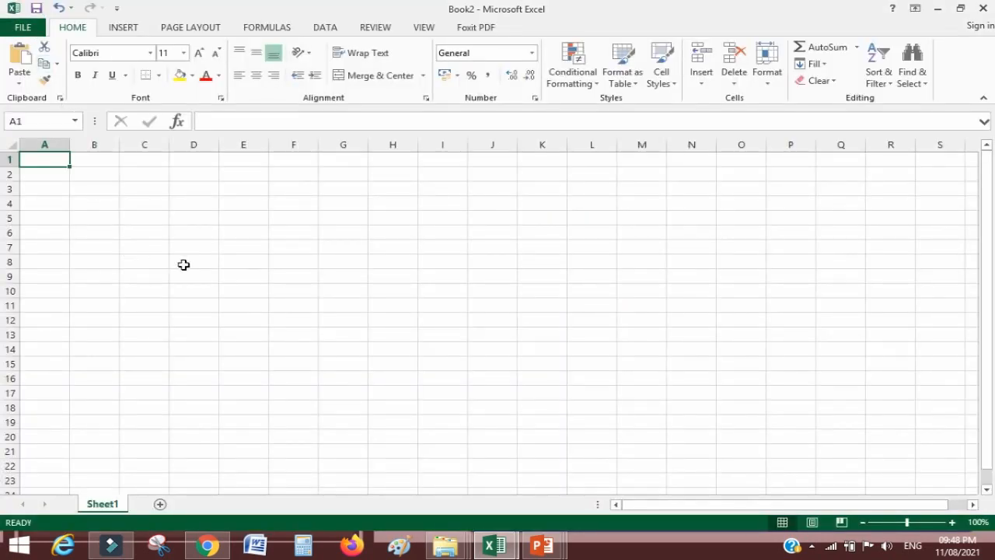
{"action": "scroll", "coordinate": [184, 267], "scroll_direction": "up", "scroll_amount": 4}
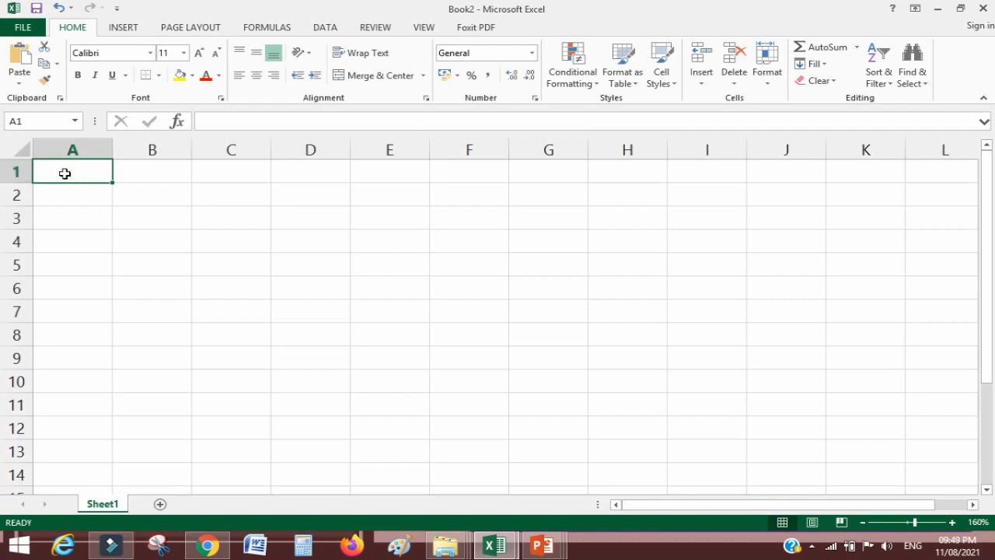
Step: Select individual cells one after another from A1 to F4 to examine how their addresses follow column and row
{"action": "left_click", "coordinate": [68, 174]}
{"action": "left_click", "coordinate": [141, 198]}
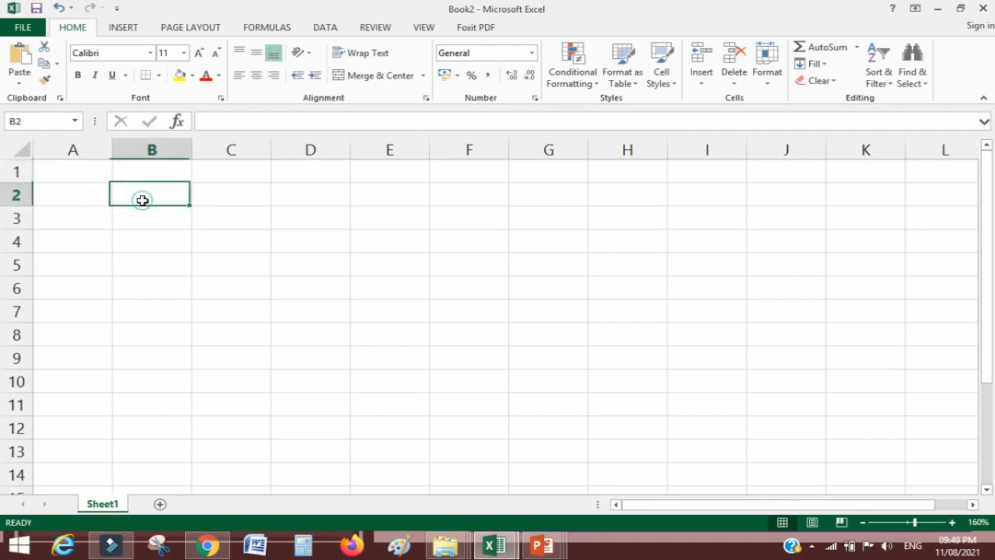
{"action": "left_click", "coordinate": [224, 199]}
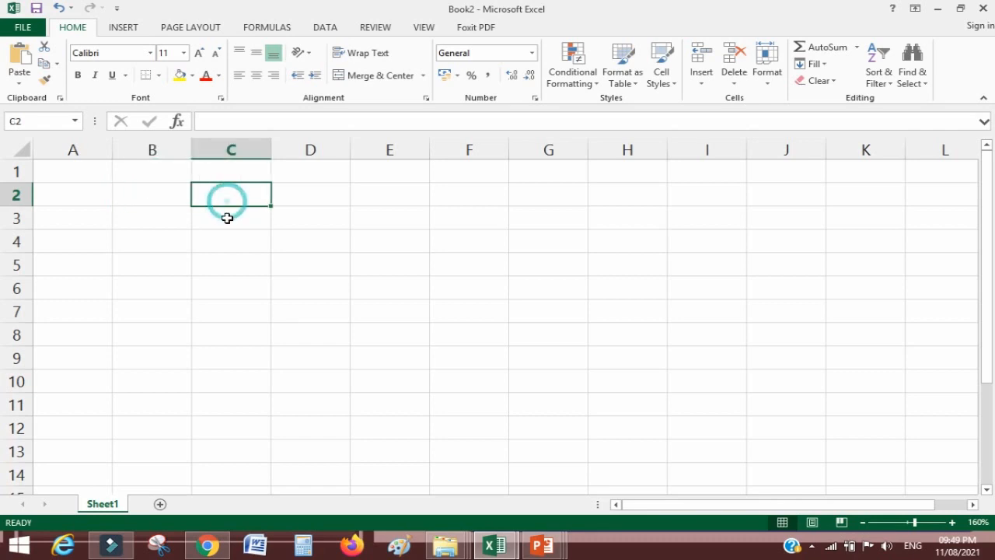
{"action": "left_click", "coordinate": [226, 218]}
{"action": "left_click", "coordinate": [234, 247]}
{"action": "left_click", "coordinate": [315, 247]}
{"action": "left_click", "coordinate": [366, 248]}
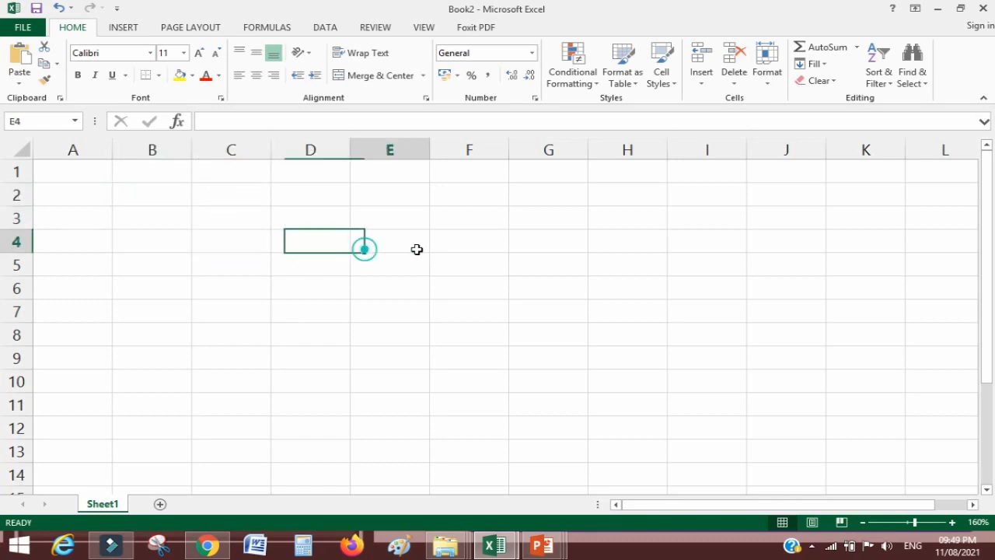
{"action": "left_click", "coordinate": [475, 245]}
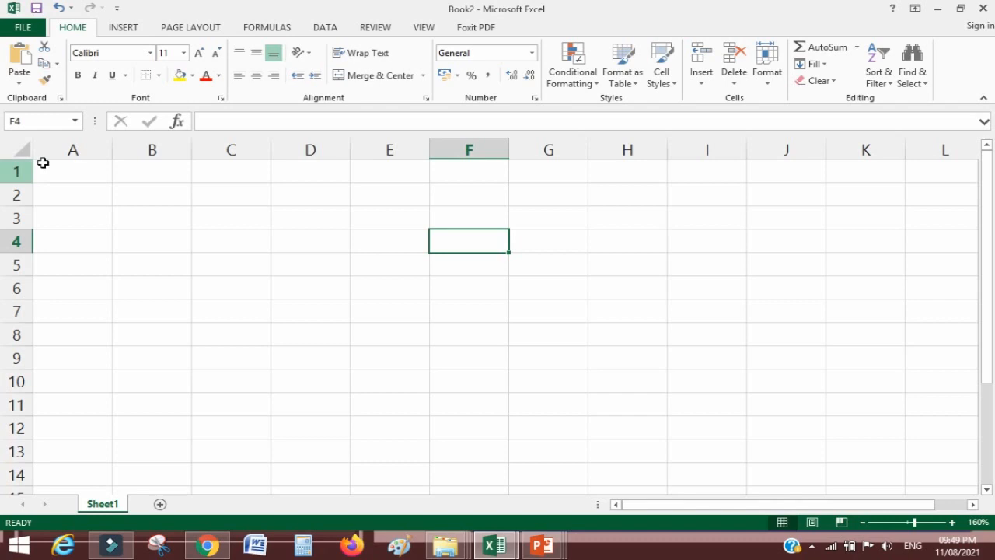
Step: Select the entire columns A, B and C one at a time to examine the vertical ranges
{"action": "left_click", "coordinate": [72, 149]}
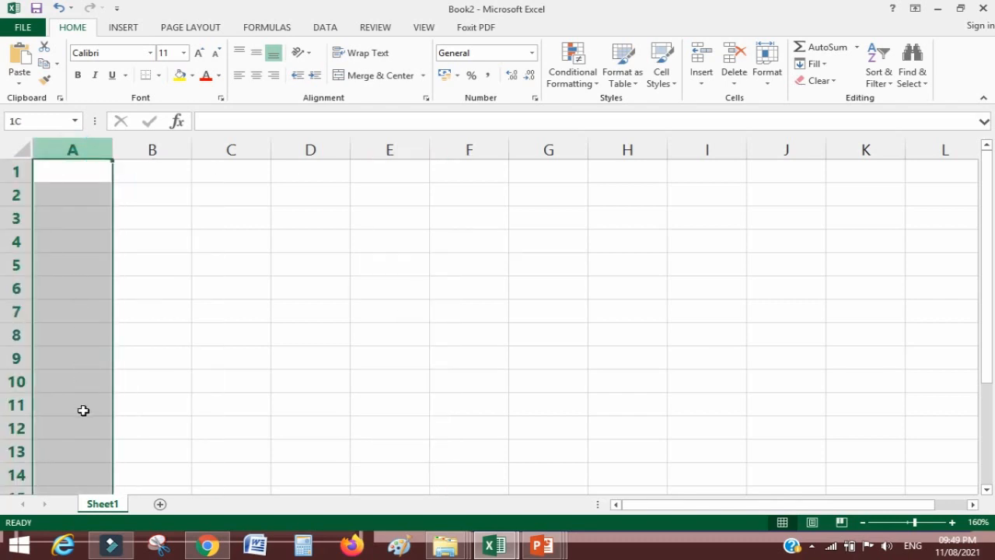
{"action": "left_click", "coordinate": [153, 149]}
{"action": "left_click", "coordinate": [237, 149]}
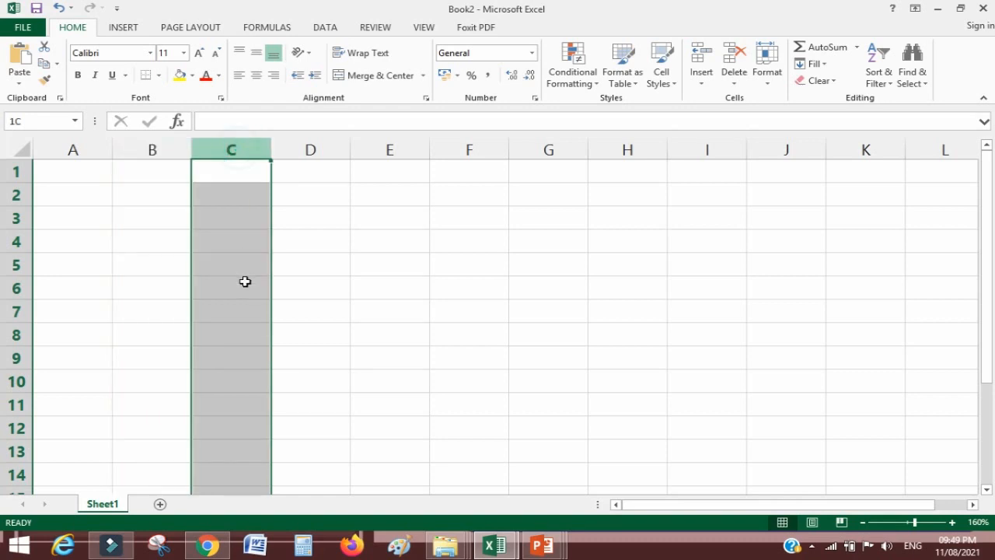
Step: Select the entire rows 1 through 5 one at a time to examine the horizontal ranges
{"action": "left_click", "coordinate": [15, 171]}
{"action": "left_click", "coordinate": [16, 196]}
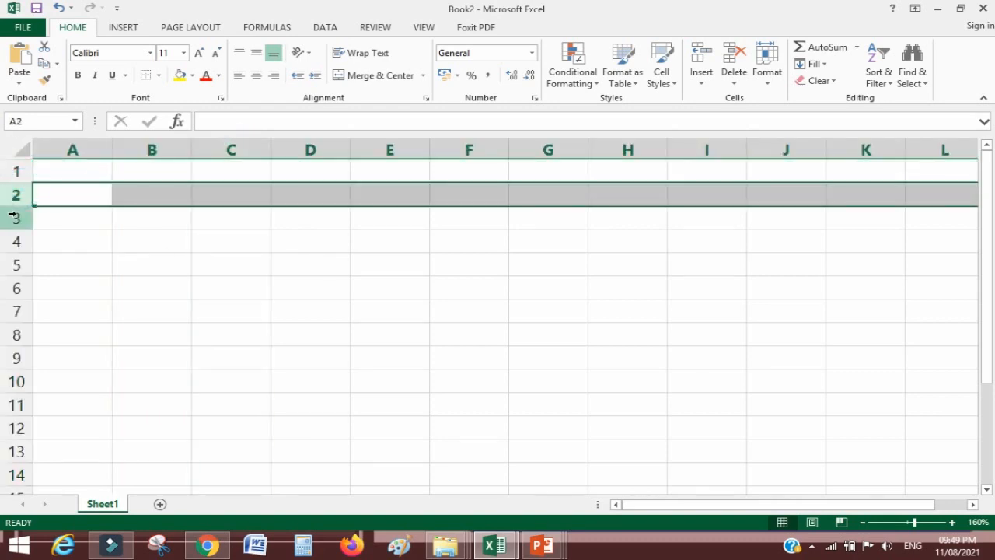
{"action": "left_click", "coordinate": [16, 218]}
{"action": "left_click", "coordinate": [17, 241]}
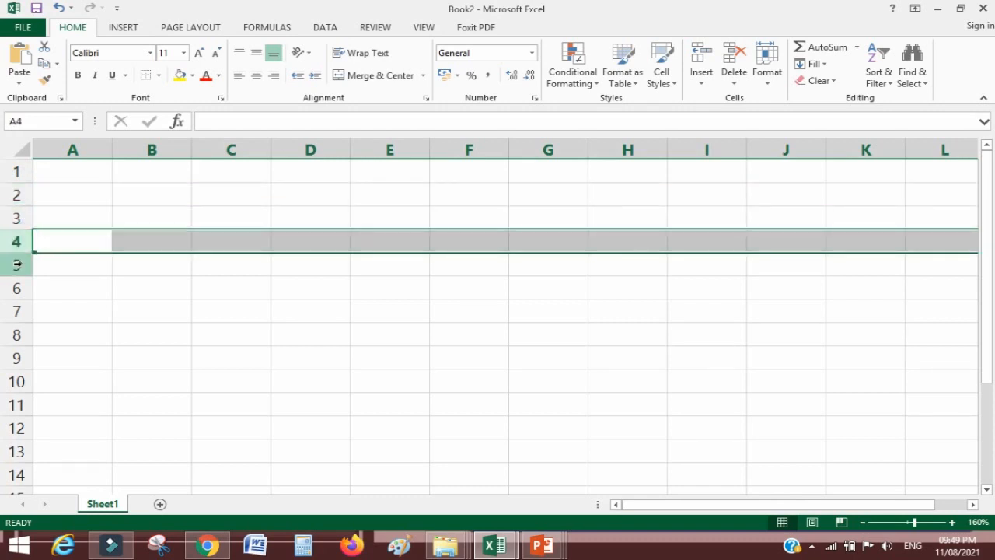
{"action": "left_click", "coordinate": [18, 265]}
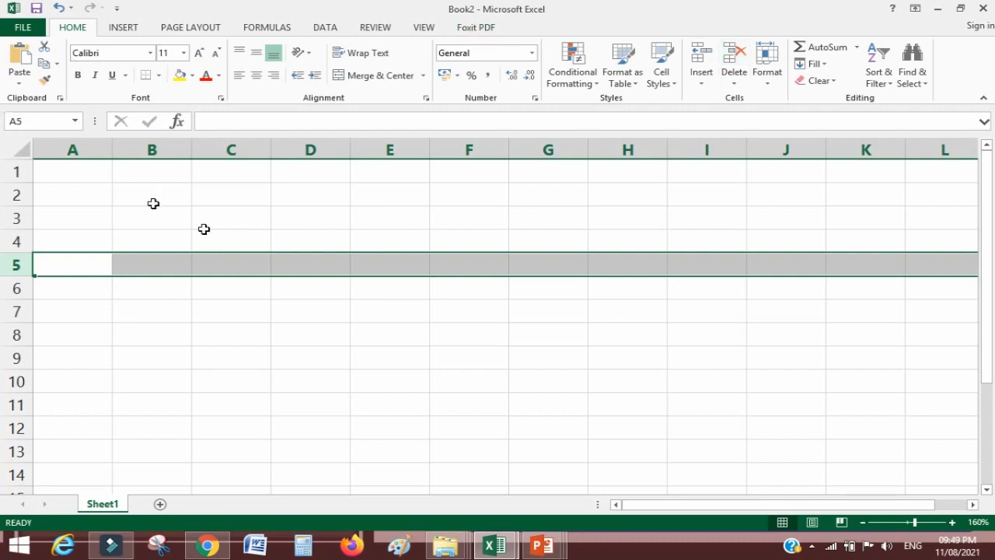
Step: Look through the available fonts and font sizes without choosing a different one
{"action": "left_click", "coordinate": [149, 53]}
{"action": "left_click", "coordinate": [396, 322]}
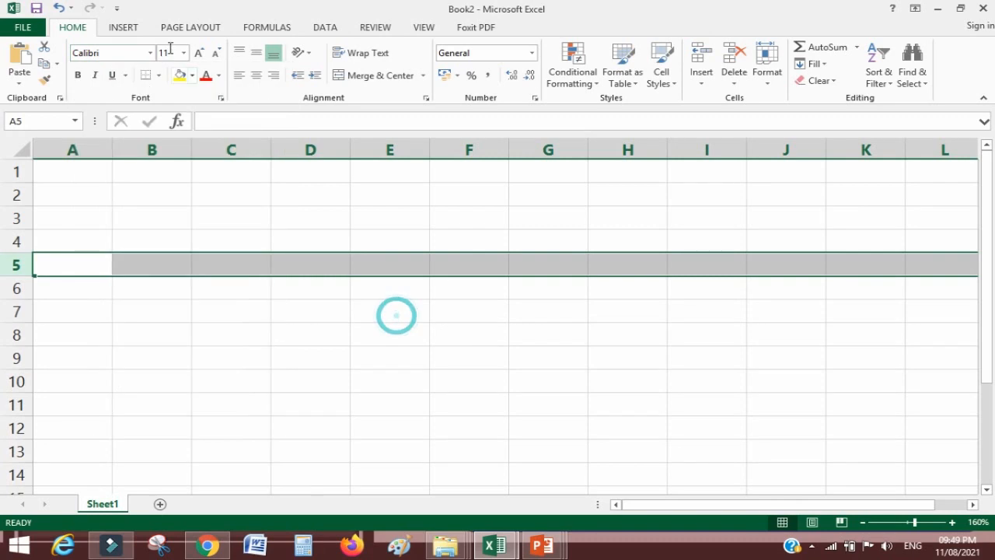
{"action": "left_click", "coordinate": [183, 52]}
{"action": "left_click", "coordinate": [333, 253]}
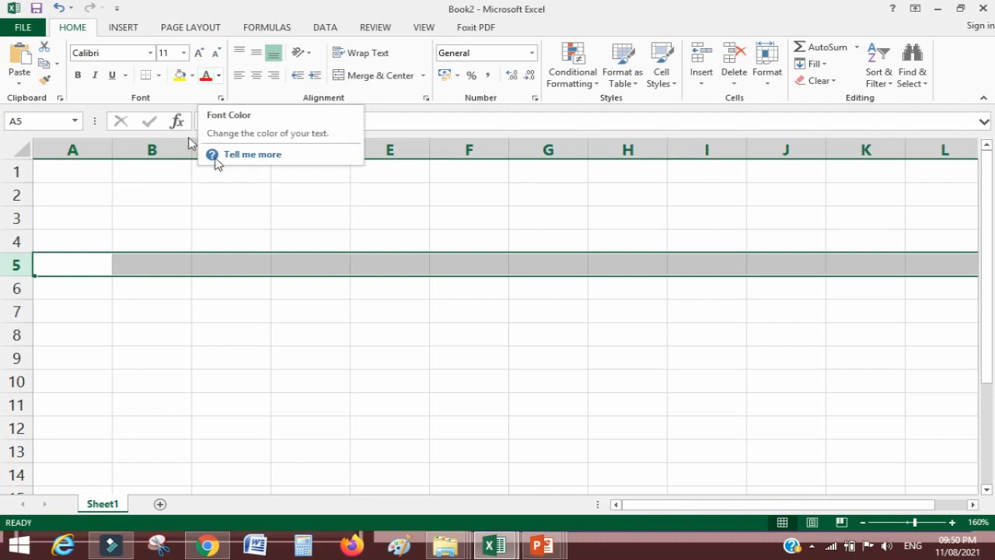
Step: Review the font, border, fill, number and alignment options in Format Cells for row 5, and close the dialog
{"action": "left_click", "coordinate": [220, 98]}
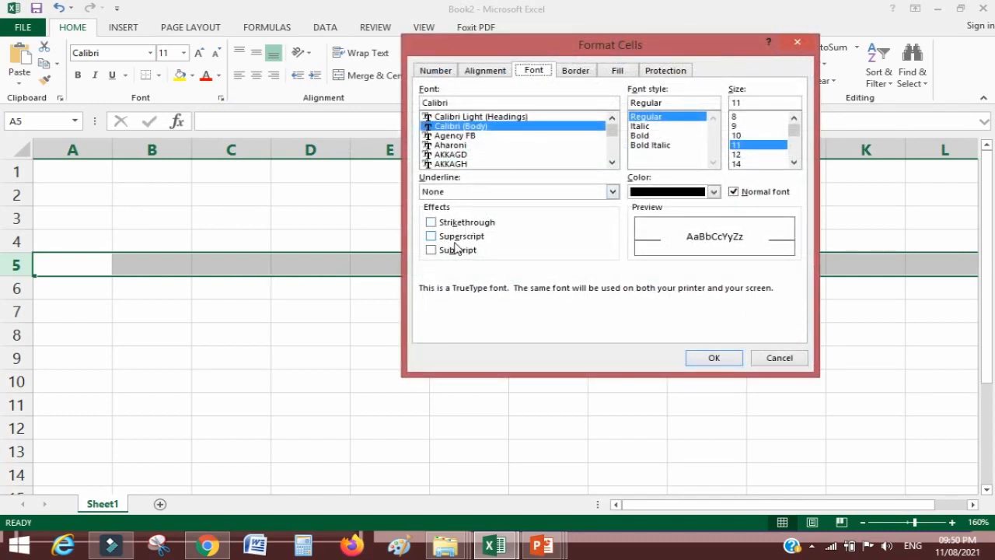
{"action": "left_click", "coordinate": [574, 71]}
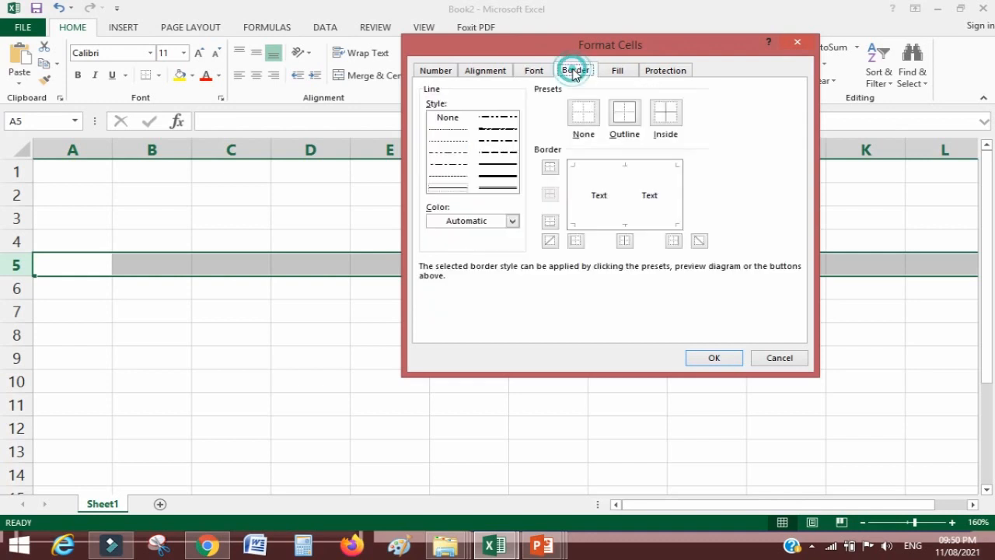
{"action": "left_click", "coordinate": [617, 71]}
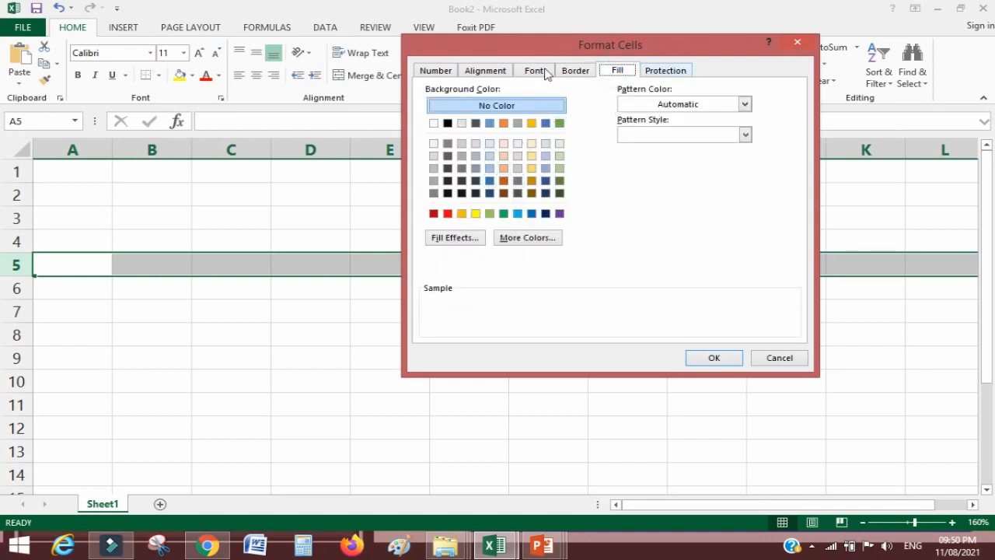
{"action": "left_click", "coordinate": [433, 72]}
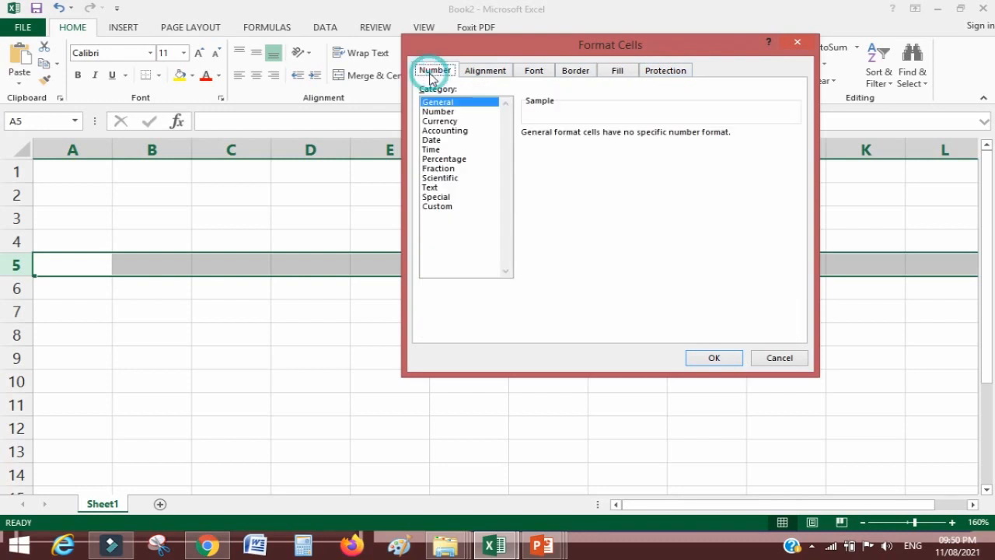
{"action": "left_click", "coordinate": [484, 70]}
{"action": "left_click", "coordinate": [712, 358]}
Step: Review the text alignment settings in Format Cells for cell D3, and close the dialog
{"action": "left_click", "coordinate": [283, 213]}
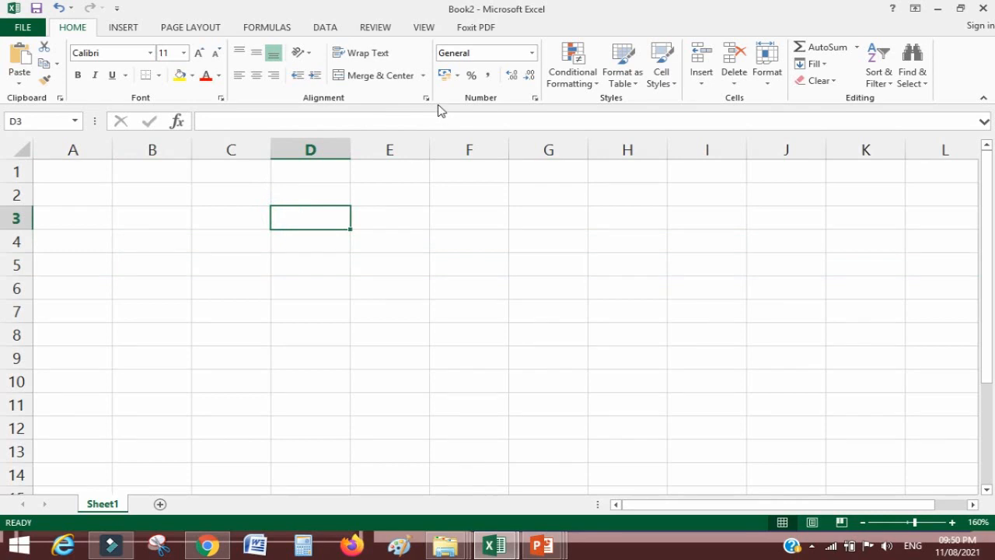
{"action": "left_click", "coordinate": [426, 98]}
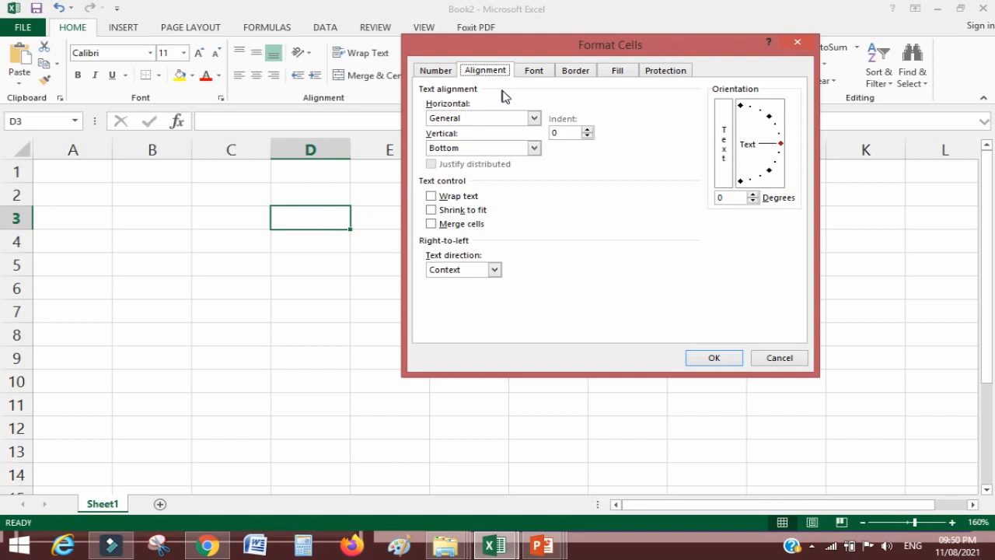
{"action": "left_click", "coordinate": [711, 358]}
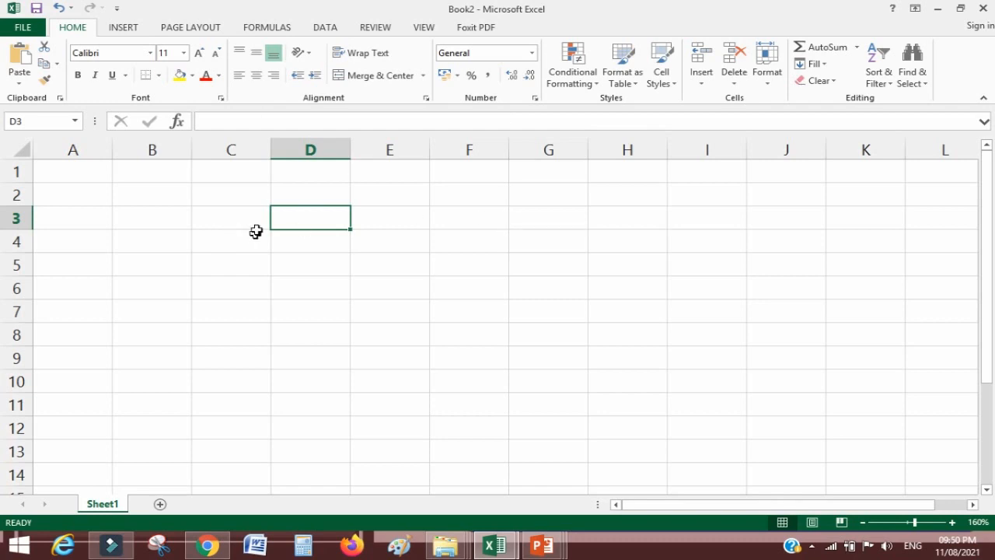
Step: Examine the Insert, Page Layout, Formulas, Data, Review, View and Foxit PDF command groups one after another
{"action": "left_click", "coordinate": [115, 29]}
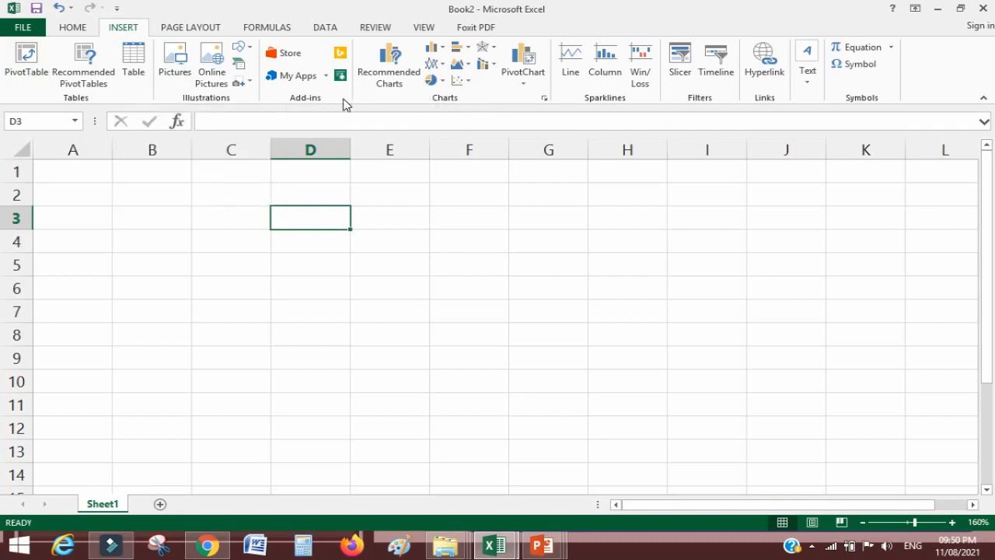
{"action": "left_click", "coordinate": [177, 30]}
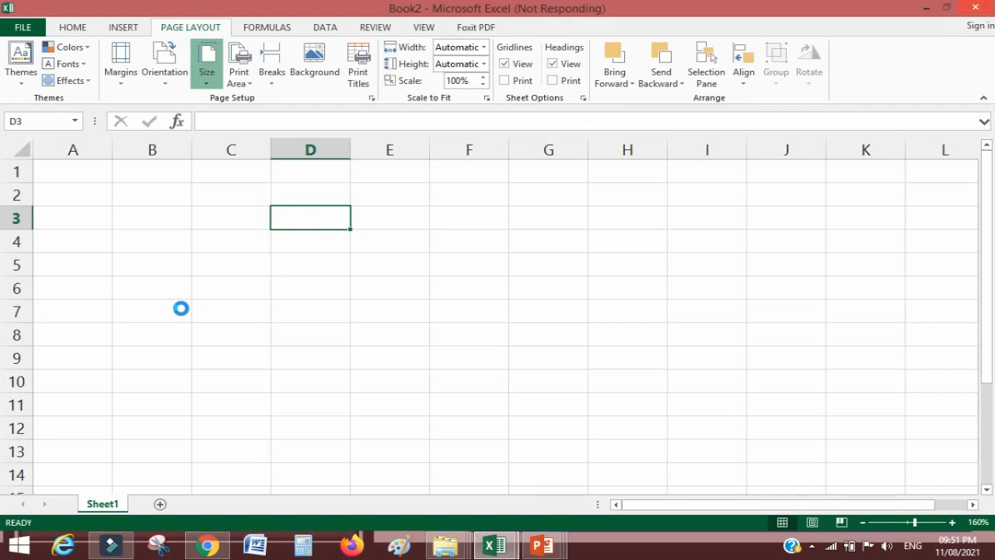
{"action": "left_click", "coordinate": [489, 309]}
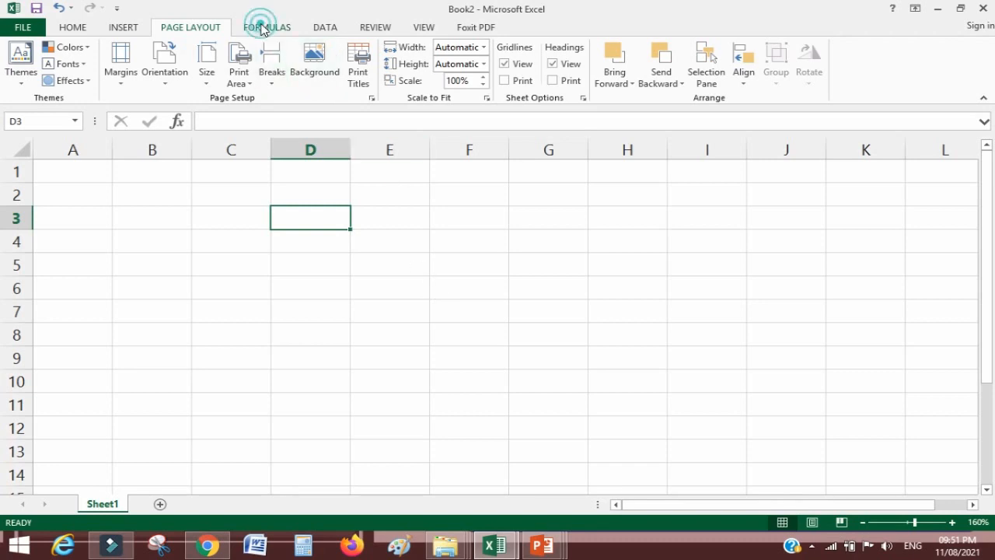
{"action": "left_click", "coordinate": [264, 27]}
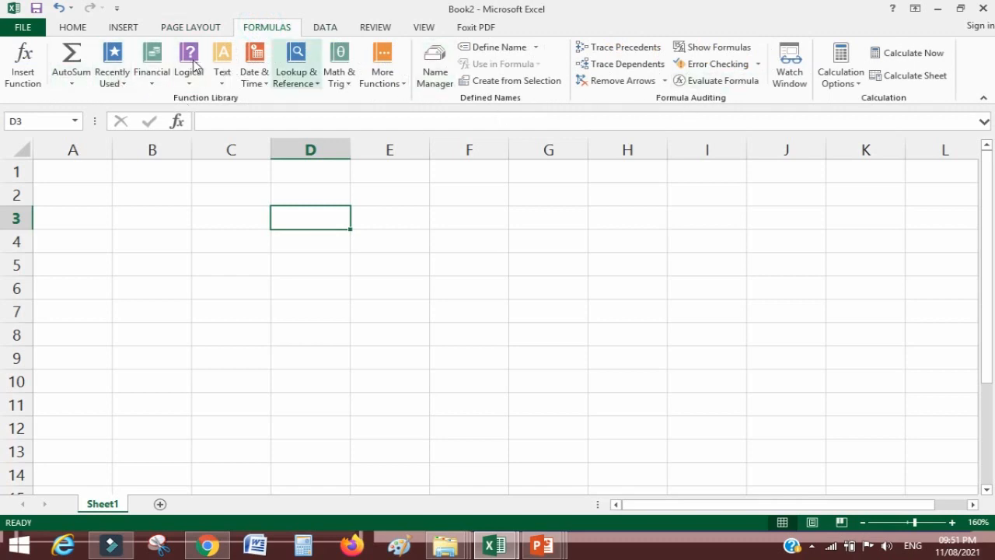
{"action": "left_click", "coordinate": [318, 29]}
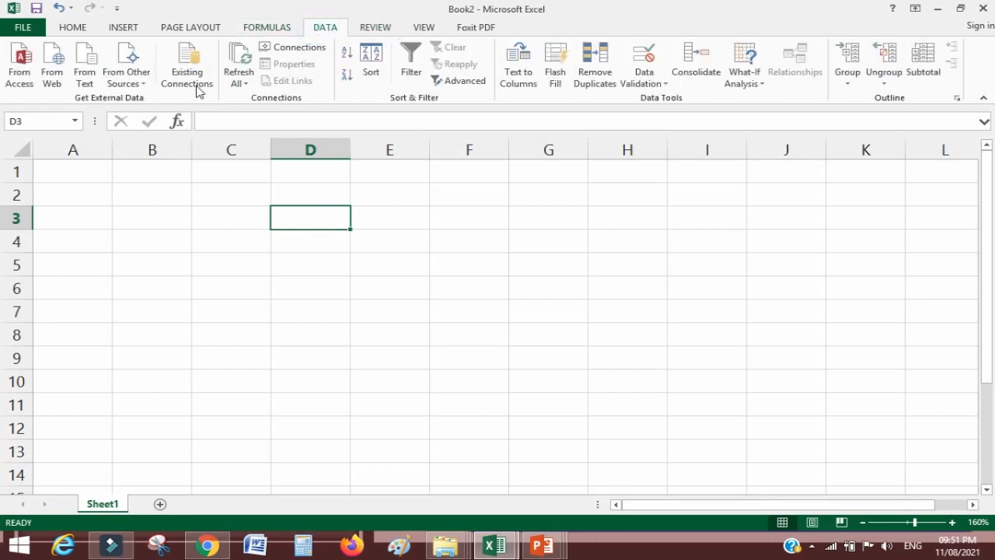
{"action": "left_click", "coordinate": [370, 29]}
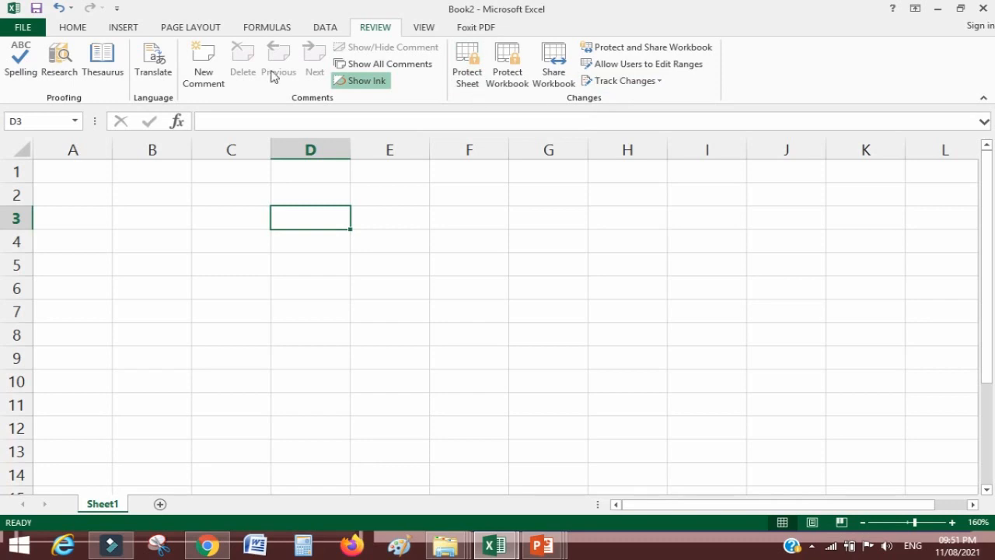
{"action": "left_click", "coordinate": [421, 27]}
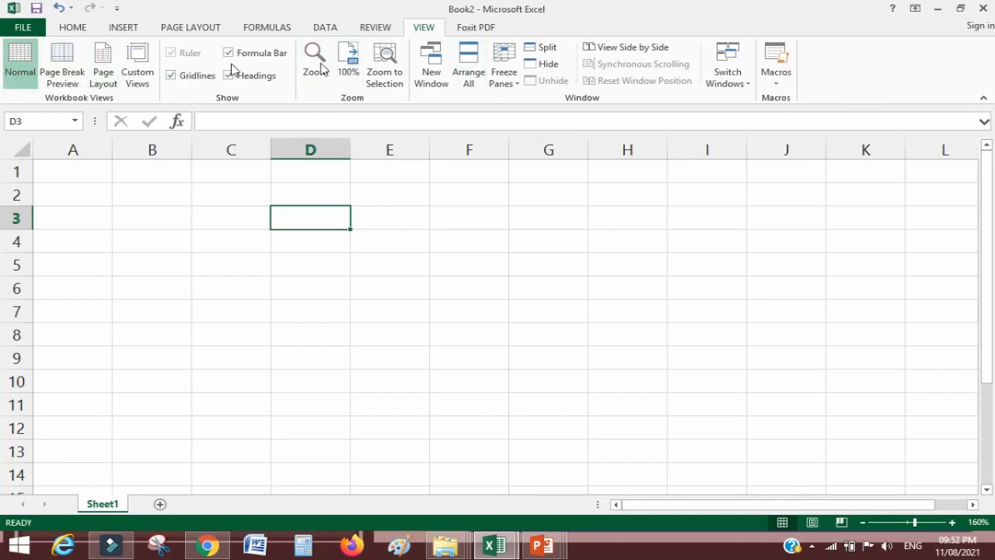
{"action": "left_click", "coordinate": [464, 28]}
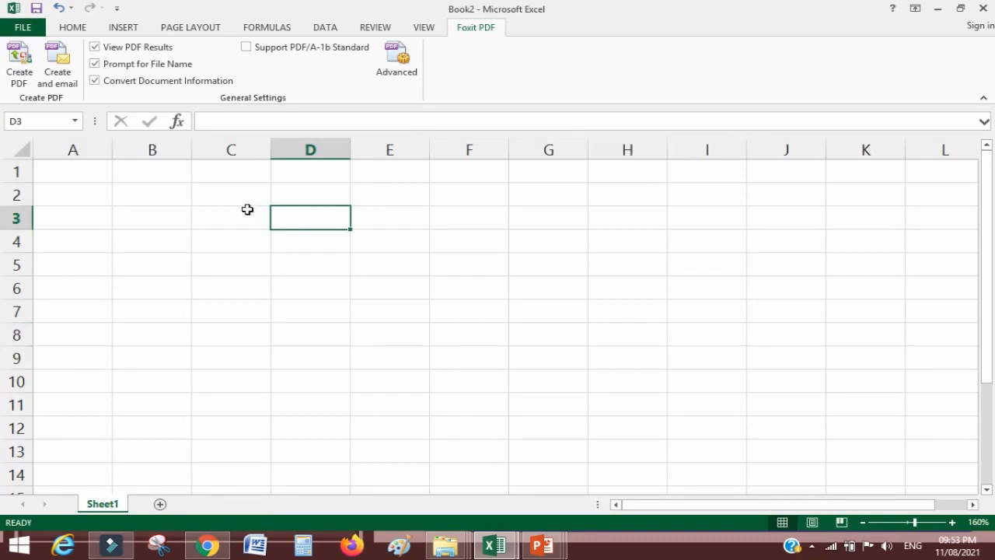
Step: Switch to the Book1 workbook and return from its account page to the worksheet
{"action": "left_click", "coordinate": [498, 544]}
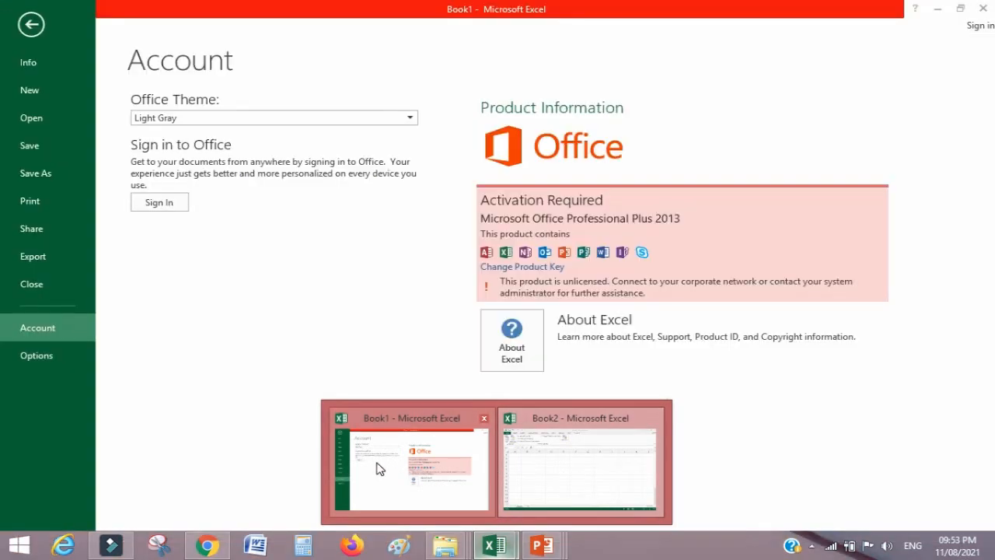
{"action": "left_click", "coordinate": [379, 467]}
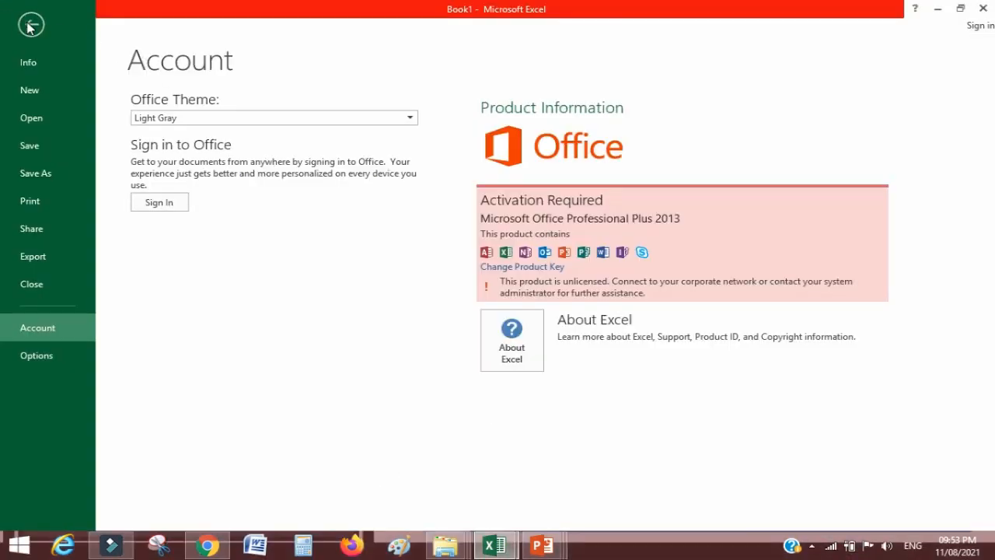
{"action": "left_click", "coordinate": [30, 27]}
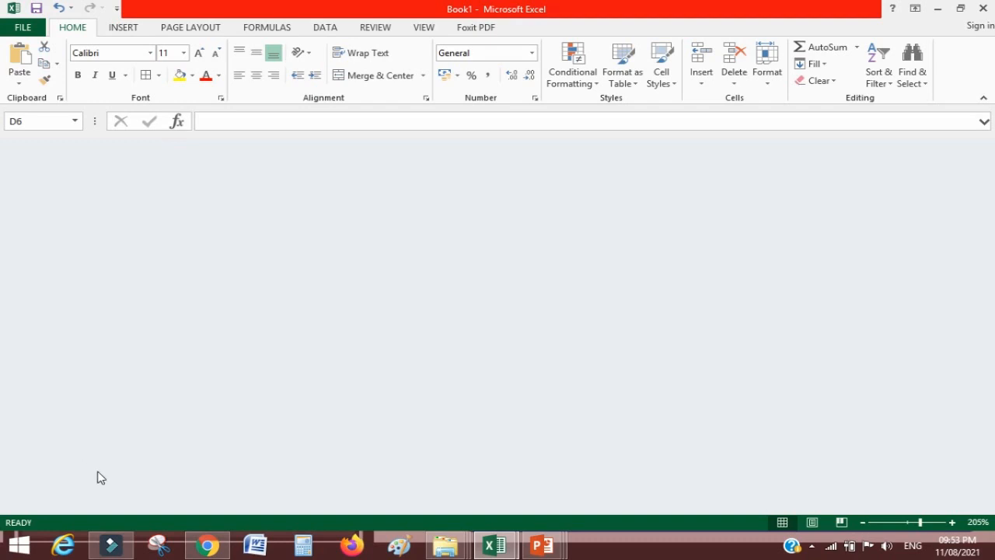
{"action": "left_click", "coordinate": [200, 350]}
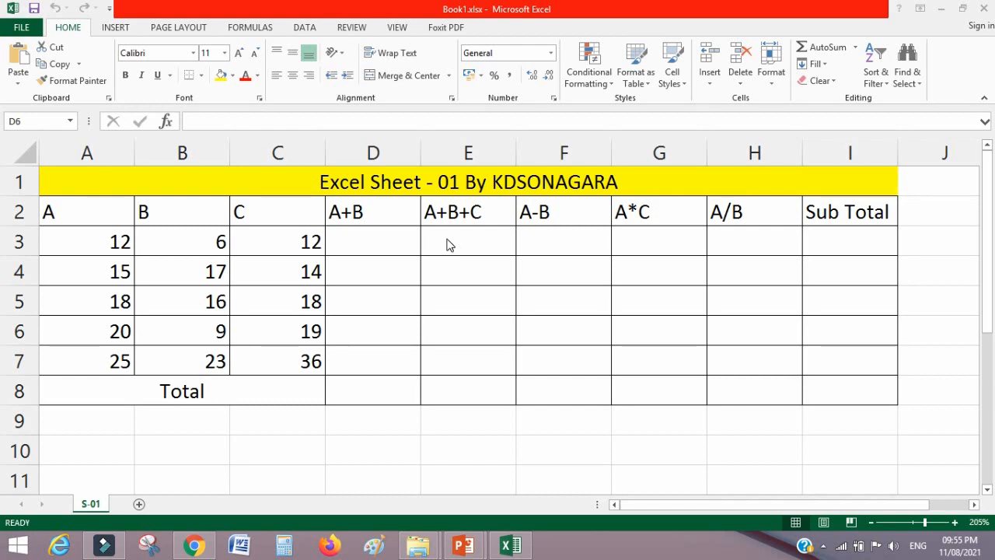
Step: Enter the formula =A3+B3 in cell D3 to add the row 3 values of A and B
{"action": "left_click", "coordinate": [353, 240]}
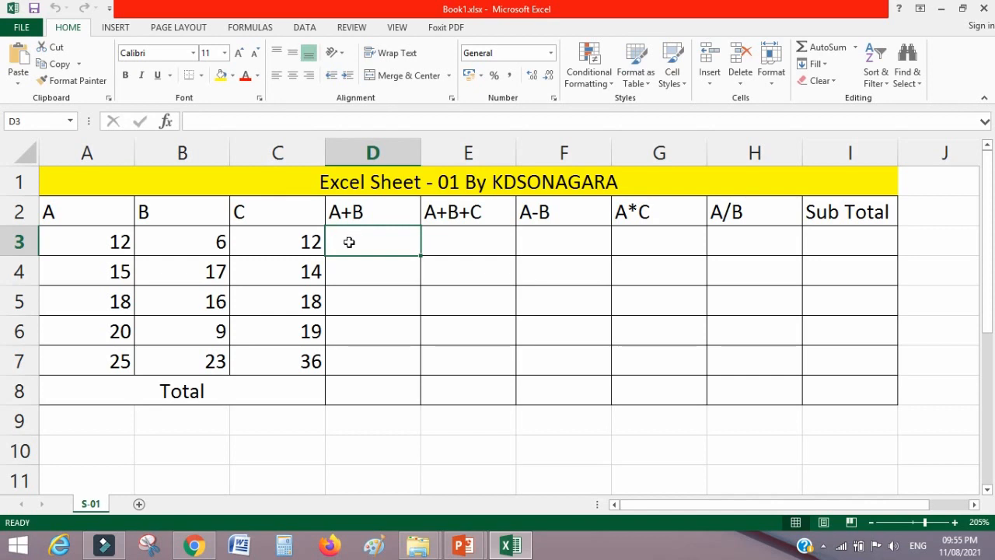
{"action": "left_click", "coordinate": [87, 245]}
{"action": "left_click", "coordinate": [360, 237]}
{"action": "left_click", "coordinate": [114, 244]}
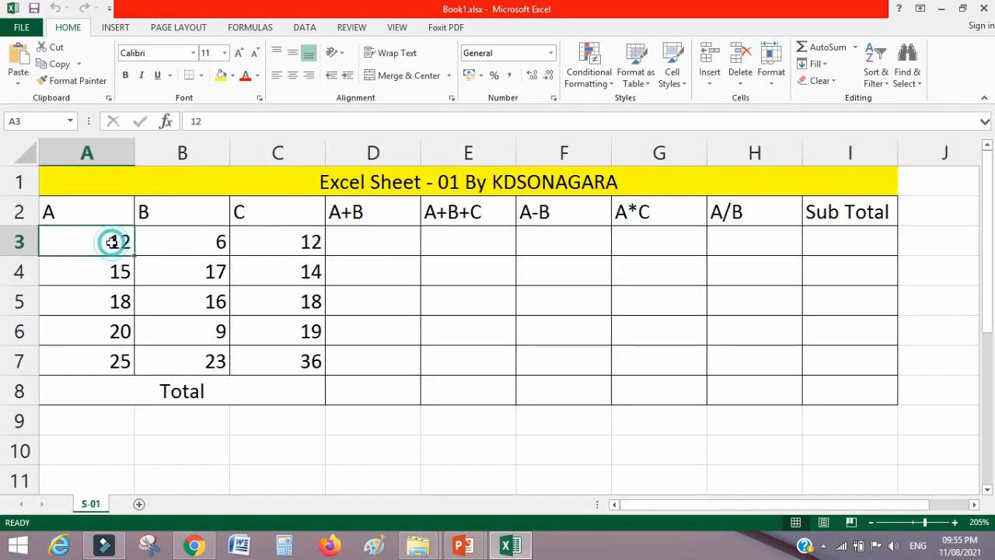
{"action": "left_click", "coordinate": [368, 238]}
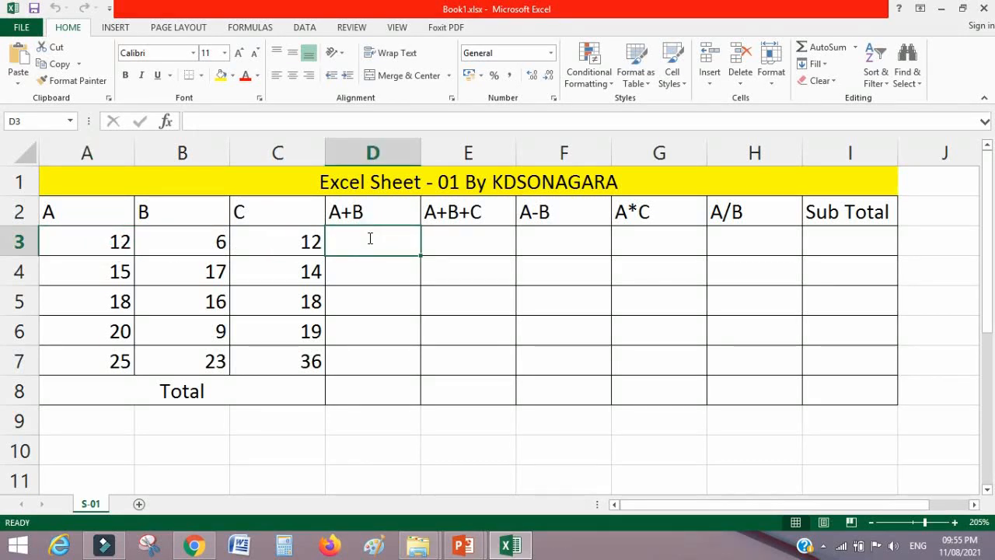
{"action": "type", "text": "="}
{"action": "left_click", "coordinate": [111, 245]}
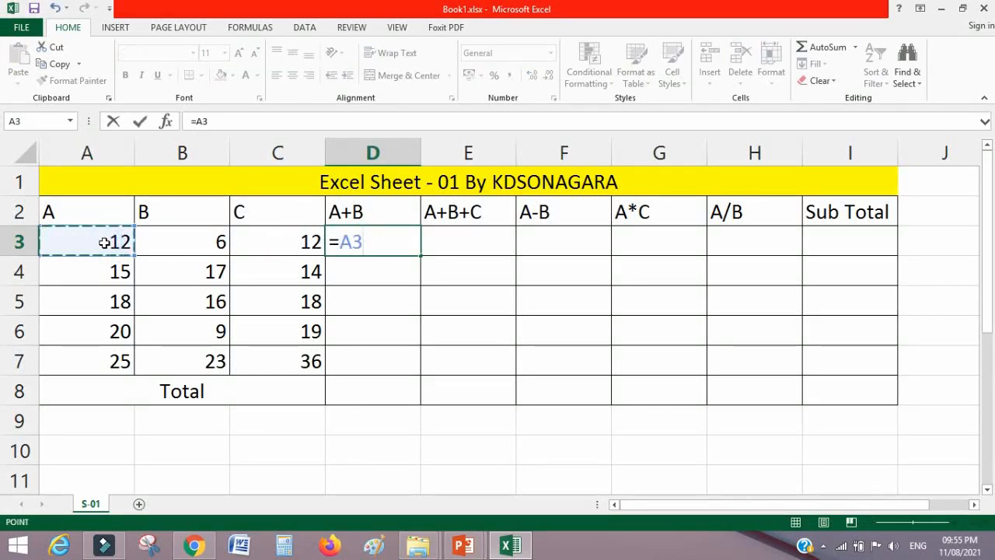
{"action": "type", "text": "+"}
{"action": "left_click", "coordinate": [178, 245]}
{"action": "key", "text": "Return"}
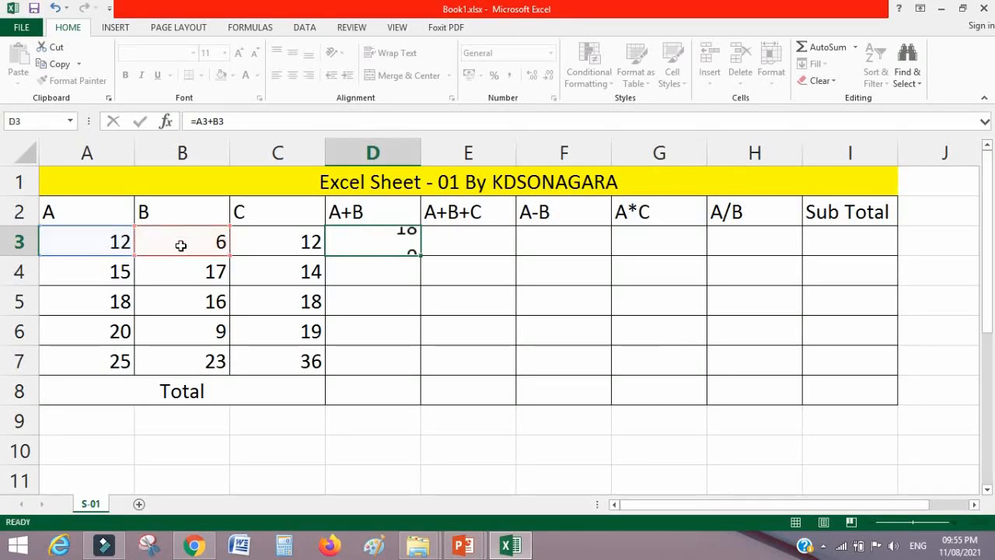
Step: Enter the formula =A3+B3+C3 in cell E3 to add all three row 3 values
{"action": "left_click", "coordinate": [469, 240]}
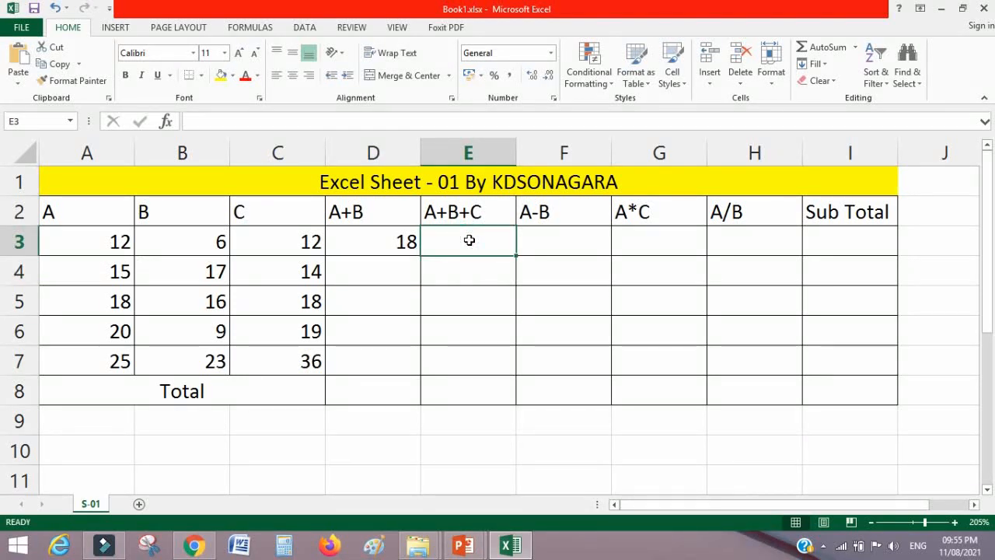
{"action": "type", "text": "="}
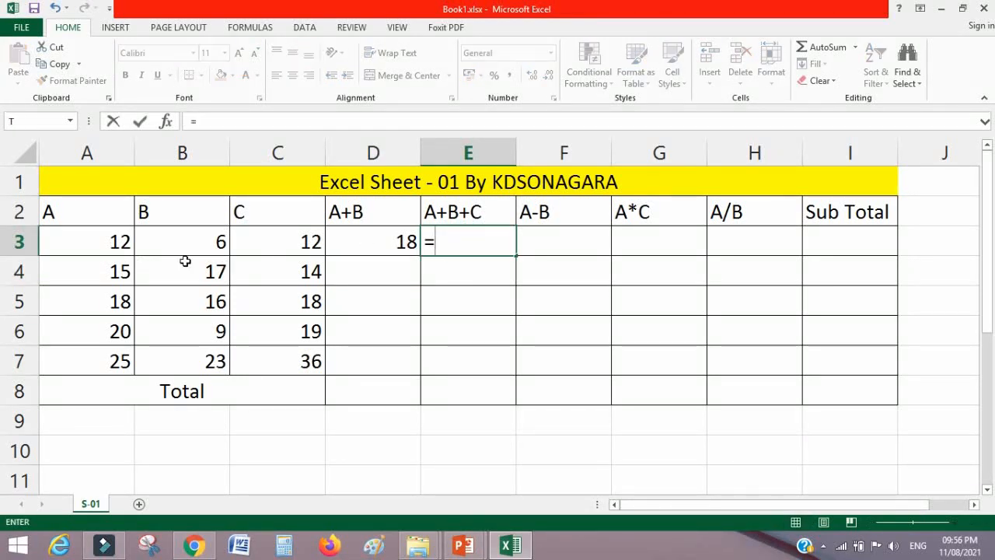
{"action": "left_click", "coordinate": [101, 249]}
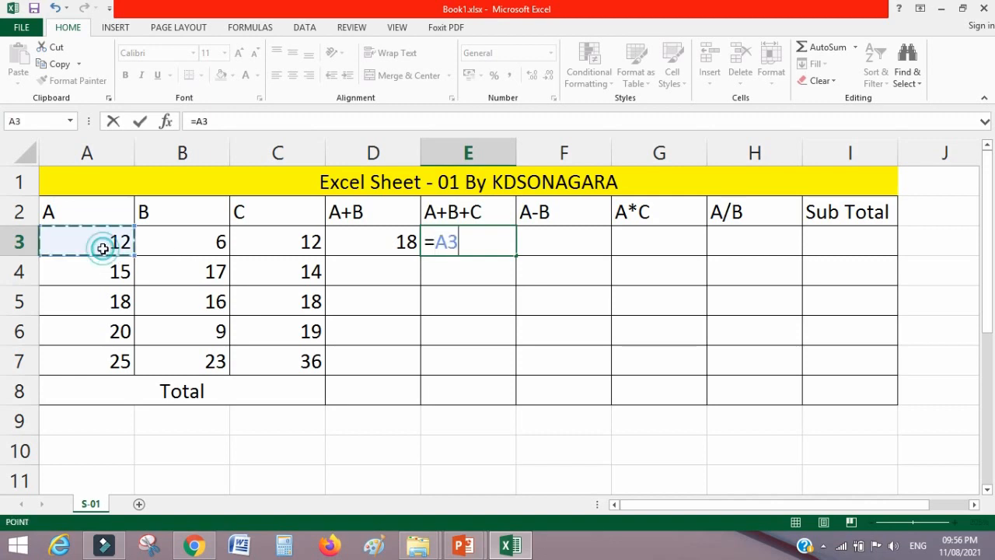
{"action": "type", "text": "+"}
{"action": "left_click", "coordinate": [205, 240]}
{"action": "type", "text": "+"}
{"action": "left_click", "coordinate": [279, 240]}
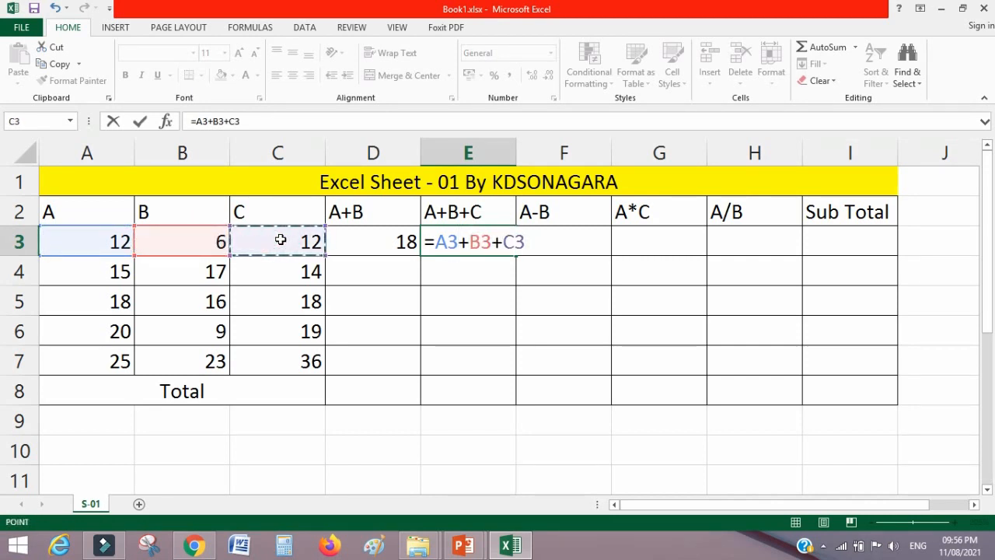
{"action": "key", "text": "Return"}
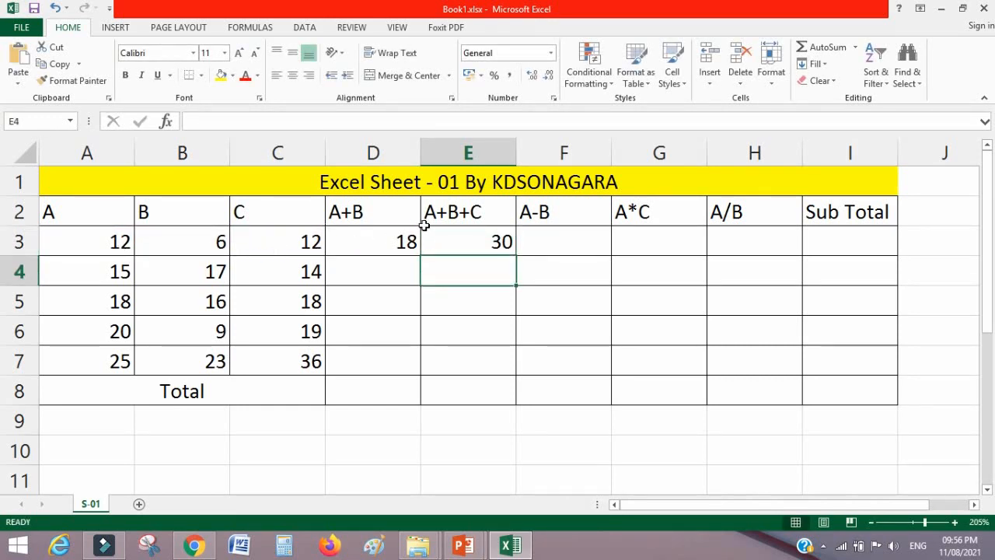
Step: Enter the formula =A3-B3 in cell F3 to subtract B from A
{"action": "left_click", "coordinate": [550, 241]}
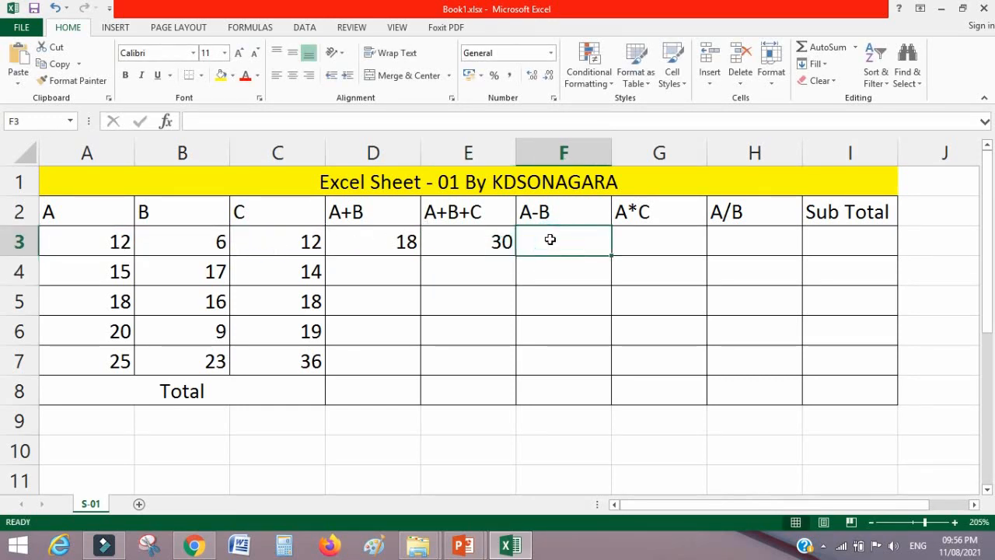
{"action": "left_click", "coordinate": [99, 244]}
{"action": "left_click", "coordinate": [547, 247]}
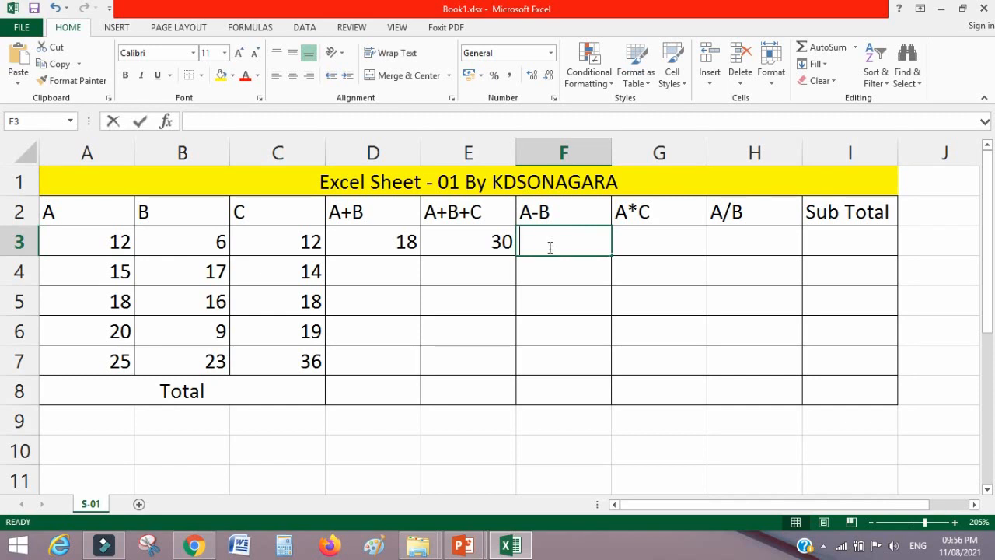
{"action": "type", "text": "="}
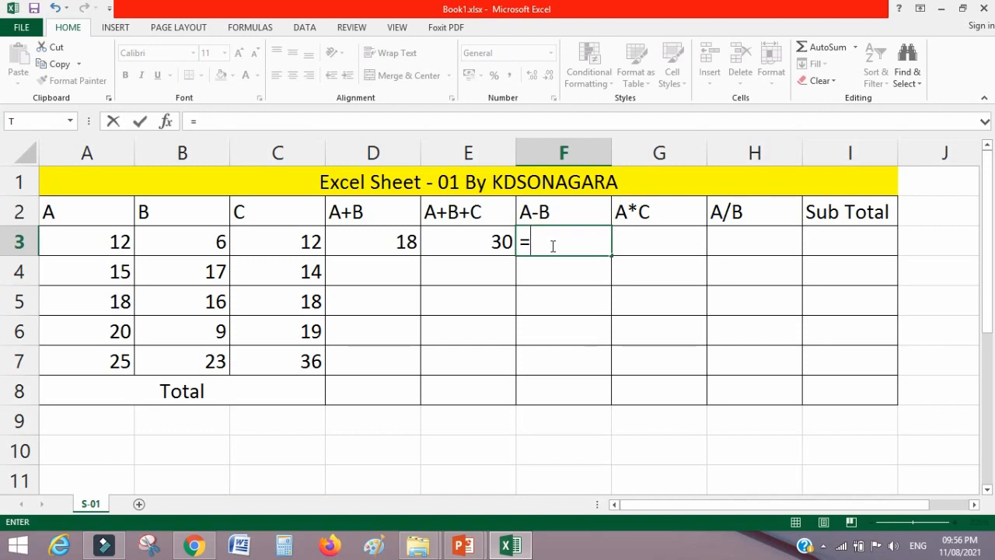
{"action": "left_click", "coordinate": [89, 247]}
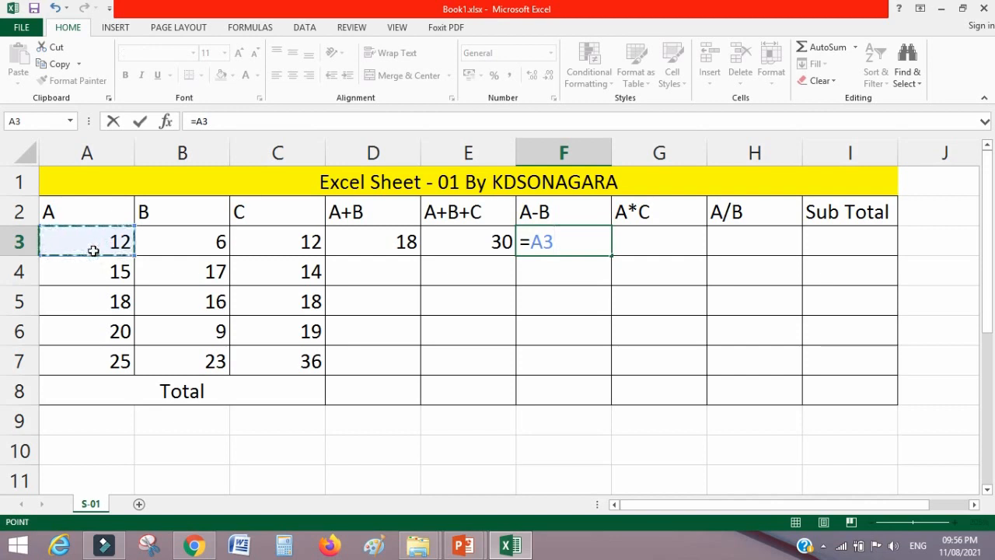
{"action": "type", "text": "-"}
{"action": "left_click", "coordinate": [200, 238]}
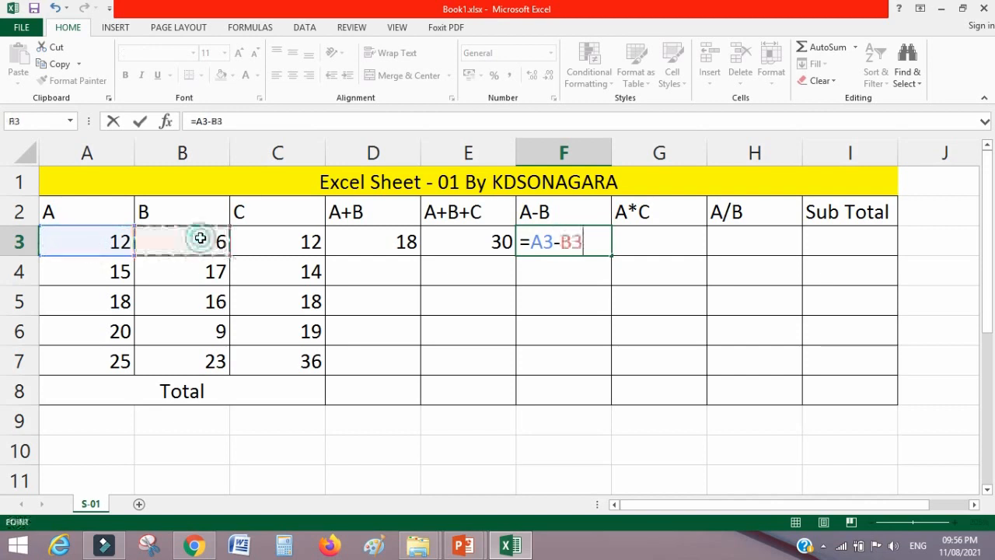
{"action": "key", "text": "Return"}
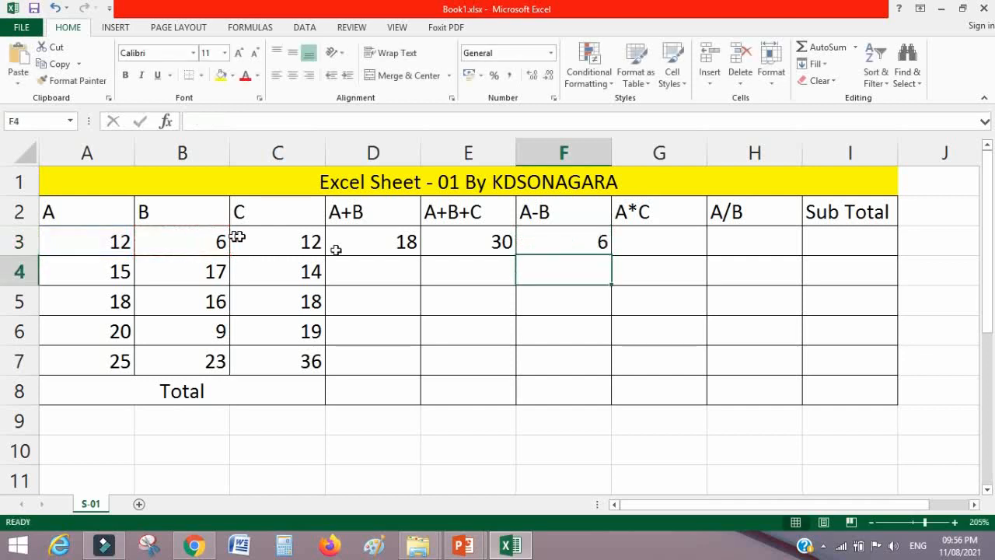
Step: Enter the formula =A3*C3 in cell G3 to multiply A by C
{"action": "left_click", "coordinate": [639, 245]}
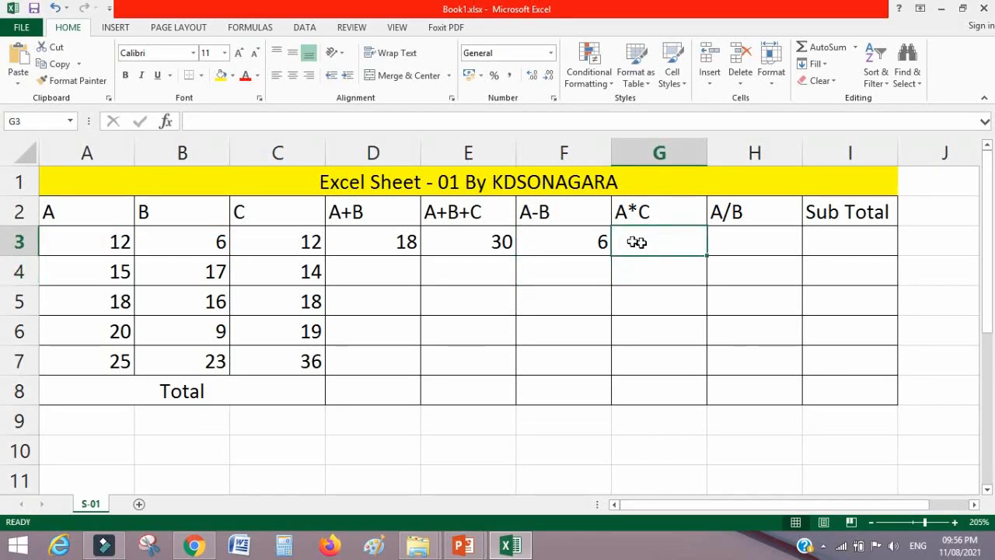
{"action": "type", "text": "="}
{"action": "left_click", "coordinate": [103, 251]}
{"action": "type", "text": "*"}
{"action": "left_click", "coordinate": [262, 241]}
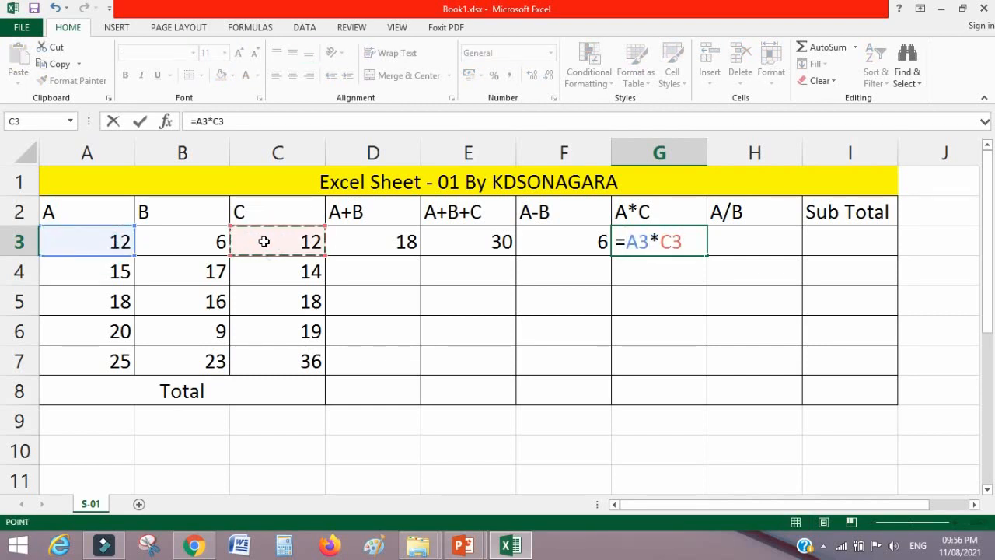
{"action": "key", "text": "Return"}
Step: Enter the formula =A3/B3 in cell H3 to divide A by B
{"action": "left_click", "coordinate": [759, 239]}
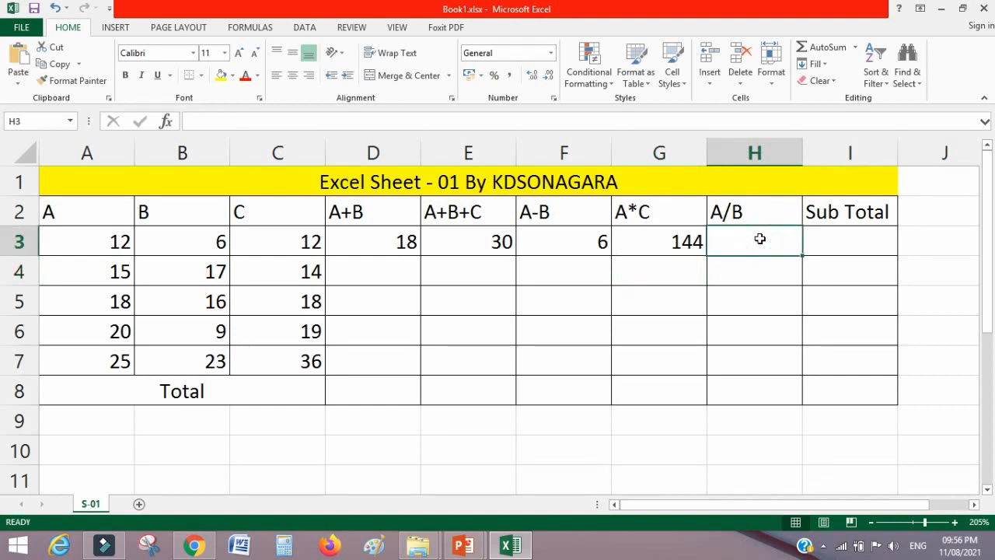
{"action": "type", "text": "="}
{"action": "left_click", "coordinate": [104, 246]}
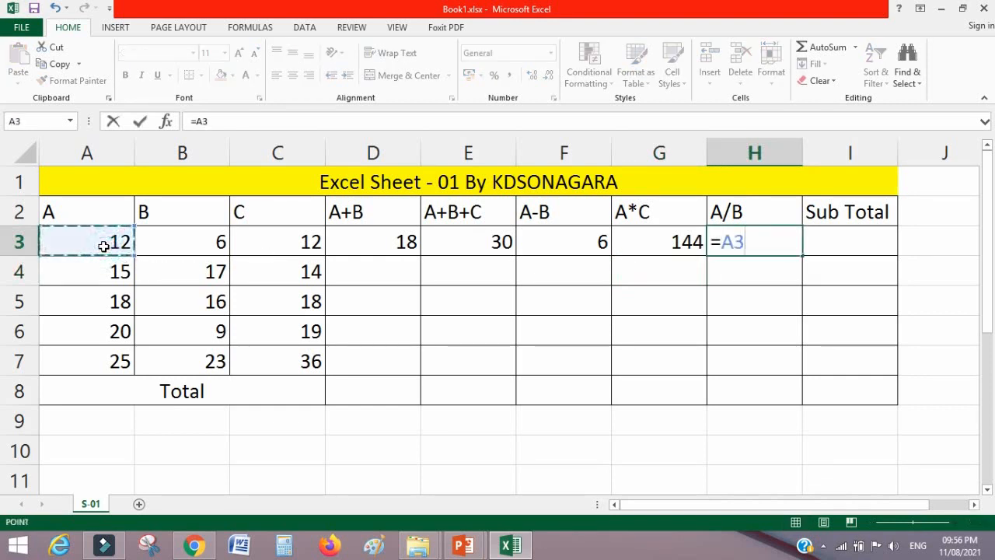
{"action": "type", "text": "/2"}
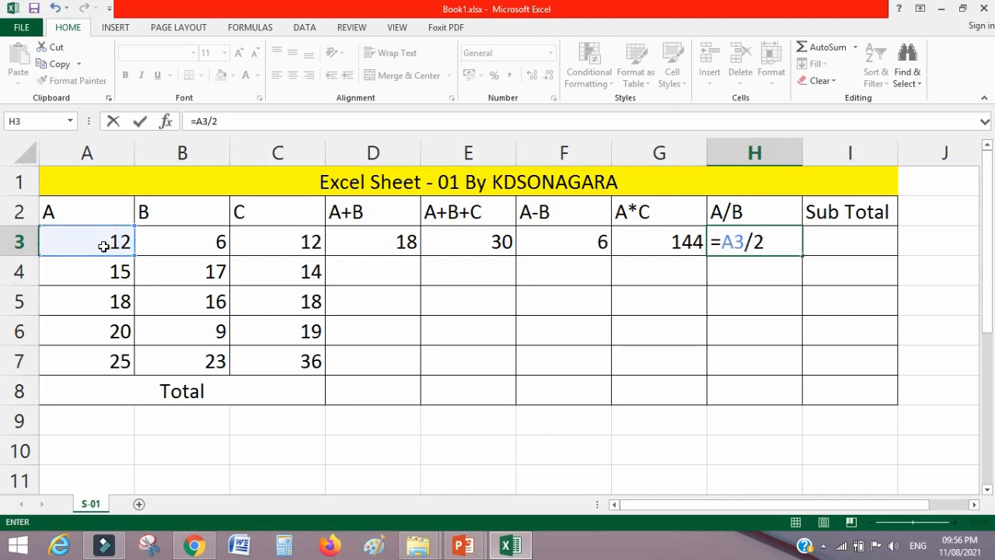
{"action": "key", "text": "BackSpace"}
{"action": "left_click", "coordinate": [179, 245]}
{"action": "key", "text": "Return"}
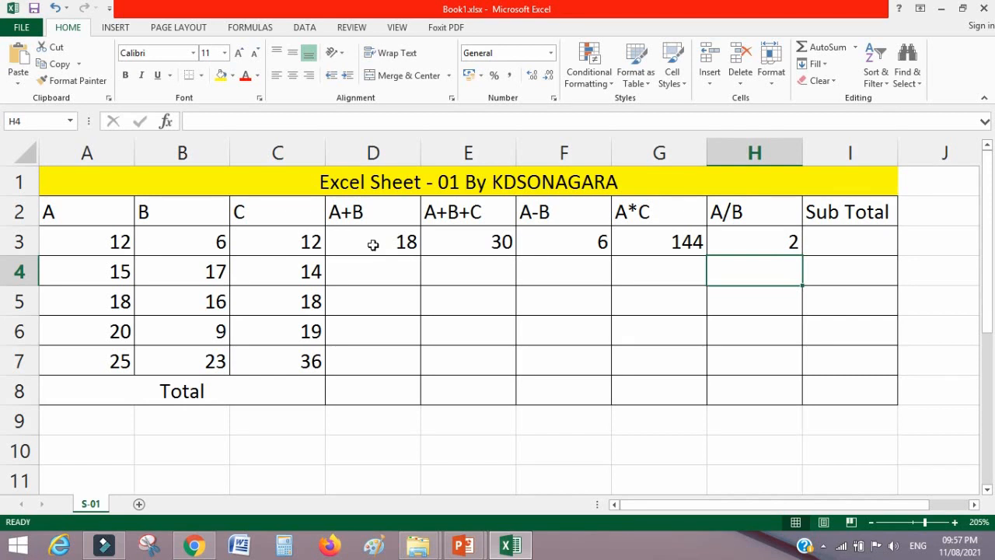
Step: Add the row 4 values of A and B in cell D4 with the function =sum(A4:B4)
{"action": "left_click", "coordinate": [362, 278]}
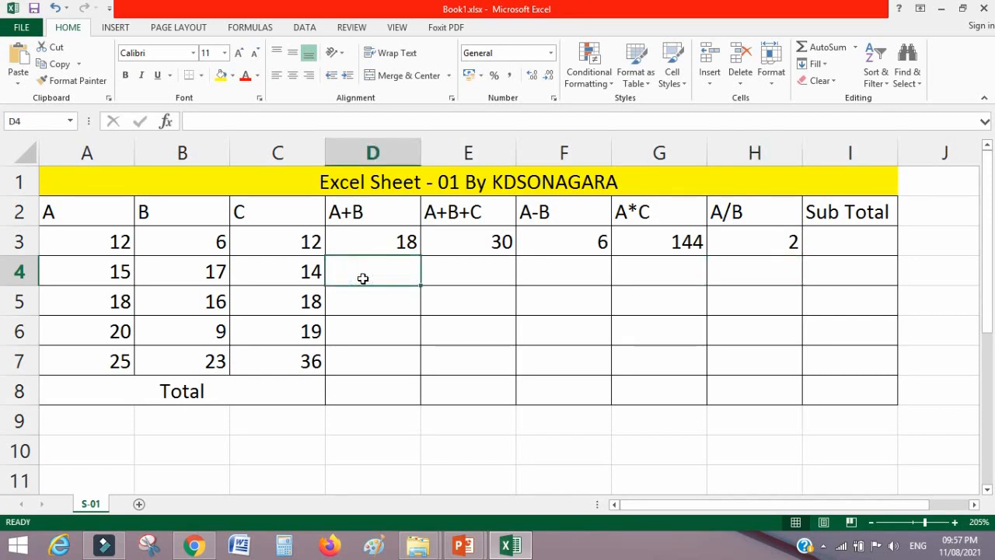
{"action": "type", "text": "="}
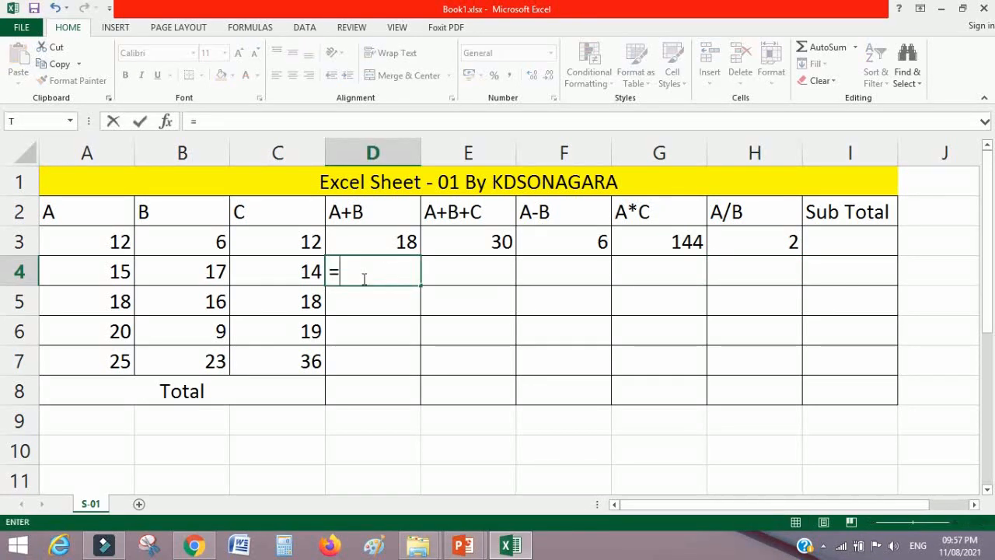
{"action": "type", "text": "su"}
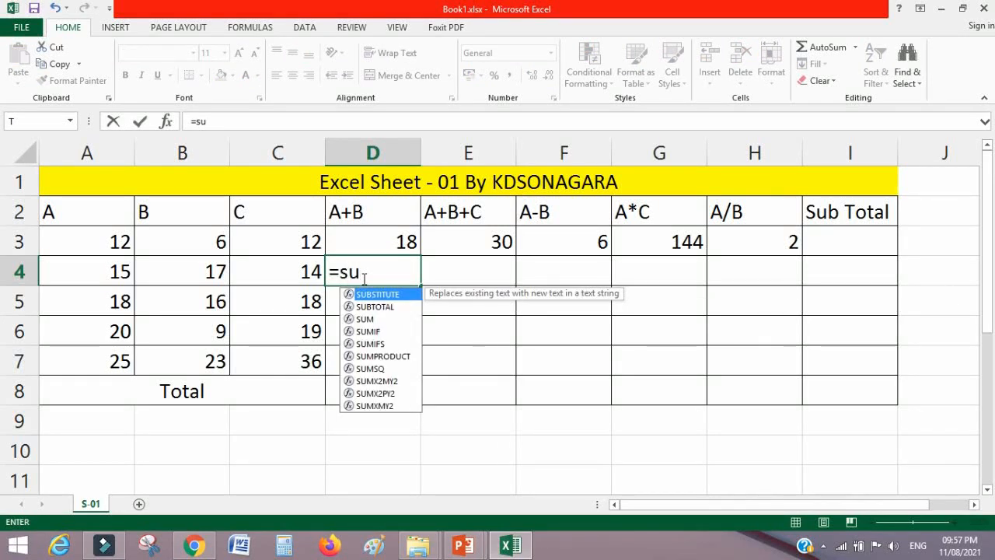
{"action": "type", "text": "m("}
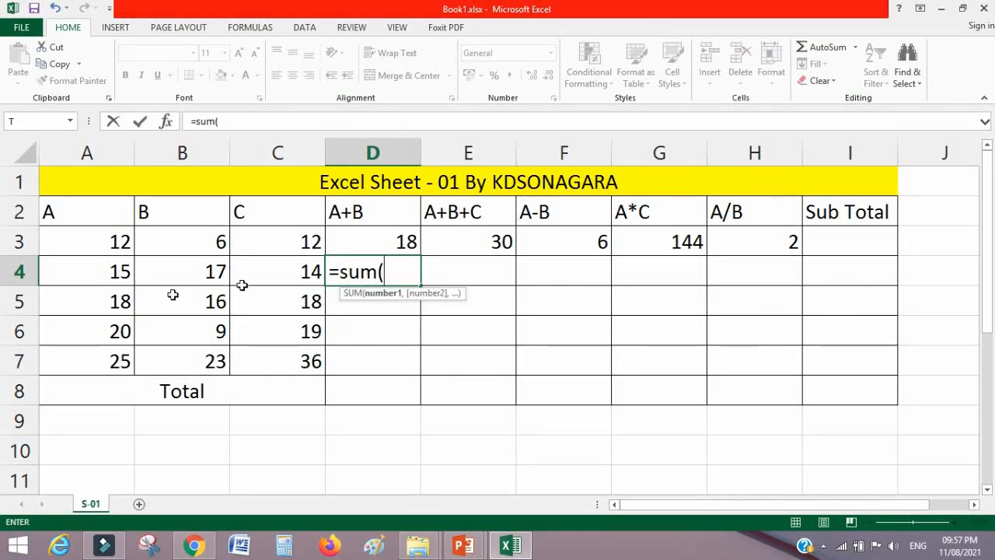
{"action": "left_click_drag", "start_coordinate": [109, 269], "coordinate": [186, 272]}
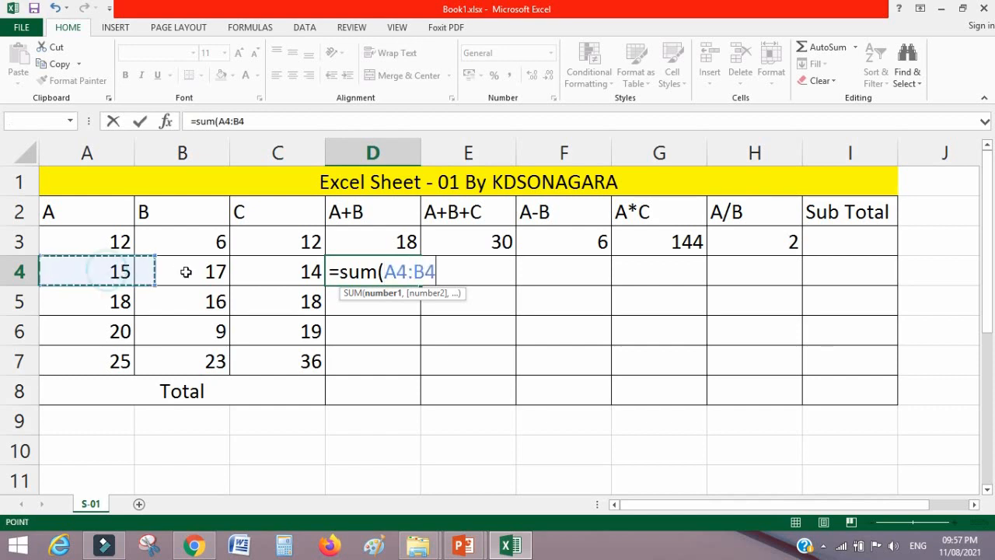
{"action": "type", "text": ")"}
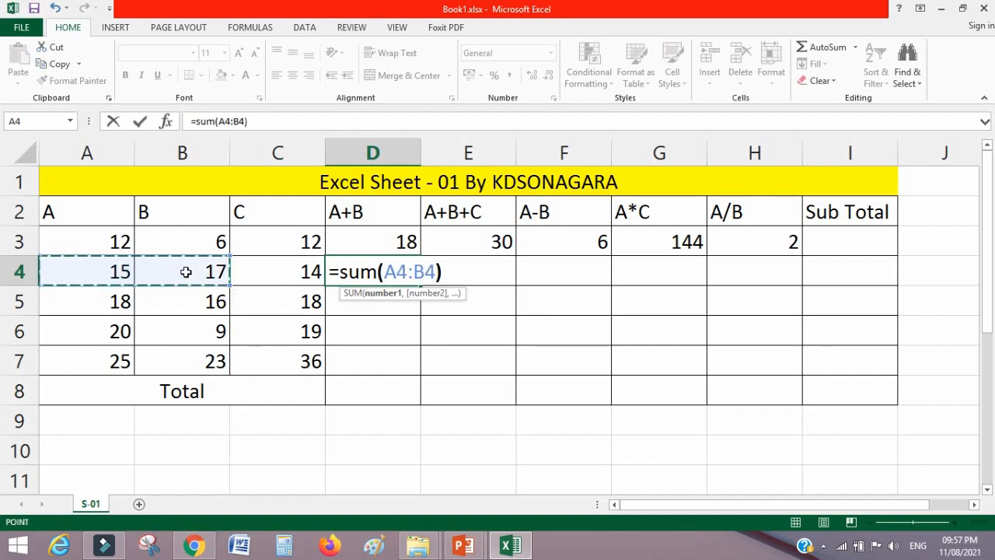
{"action": "key", "text": "Return"}
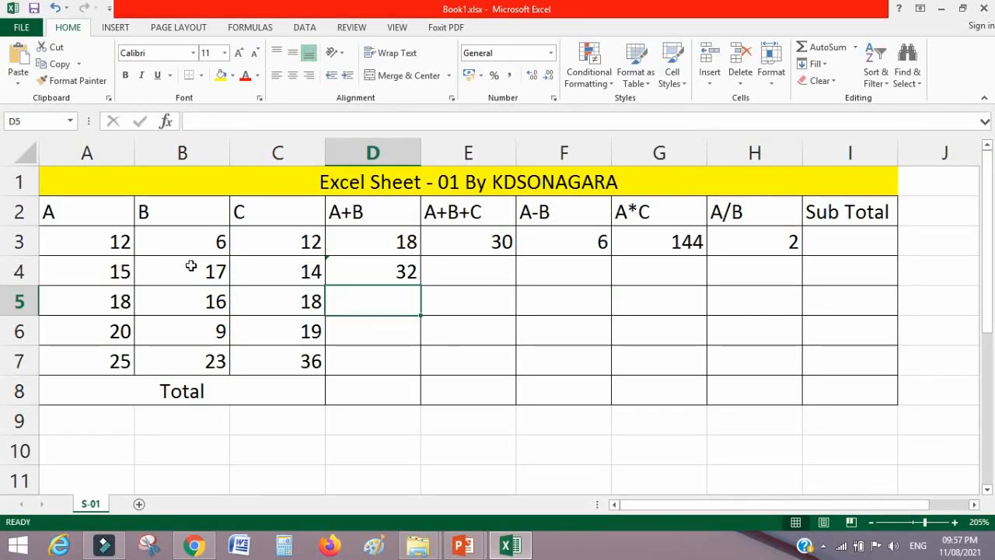
Step: Add the row 4 values of A, B and C in cell E4 with the function =sum(A4:C4)
{"action": "left_click", "coordinate": [453, 268]}
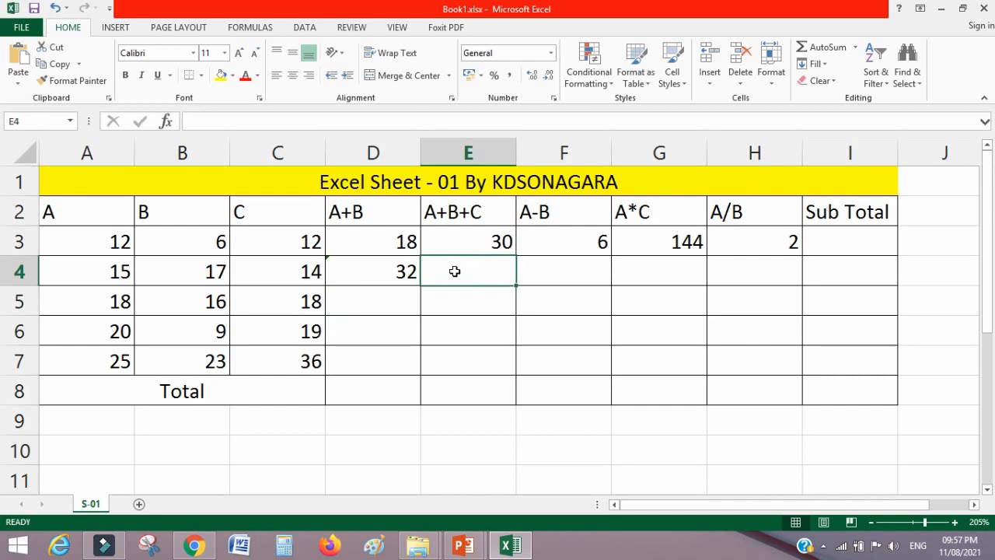
{"action": "type", "text": "=sum"}
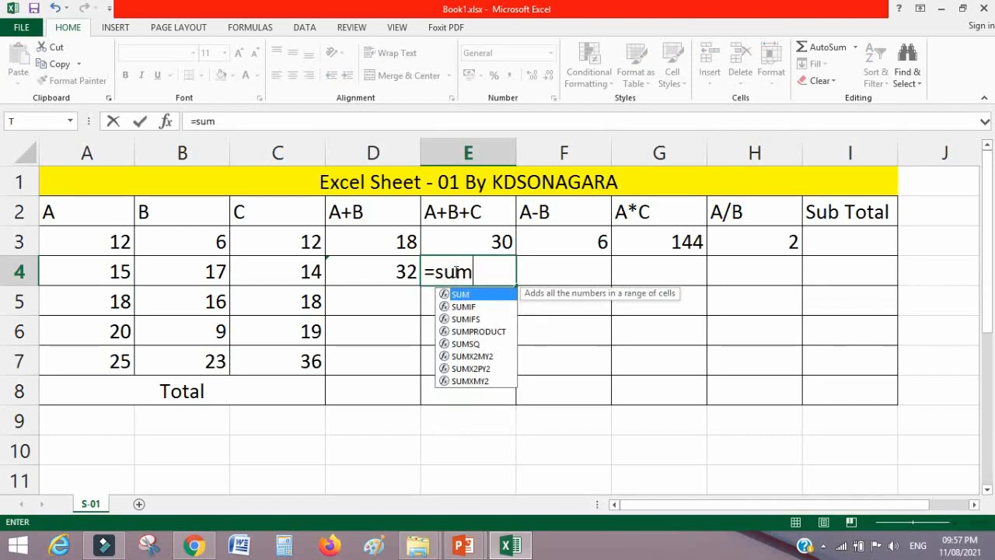
{"action": "type", "text": "("}
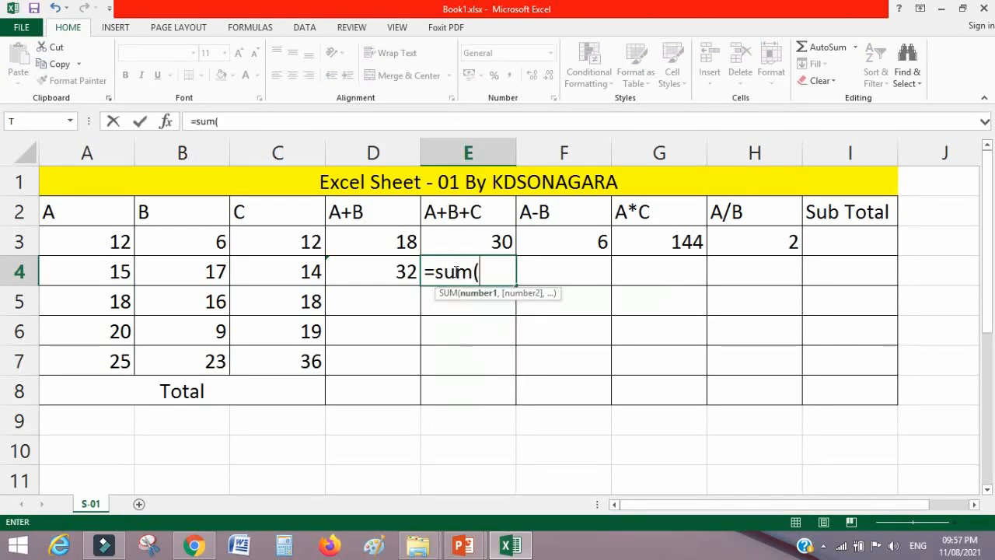
{"action": "left_click_drag", "start_coordinate": [99, 272], "coordinate": [260, 276]}
{"action": "type", "text": ")"}
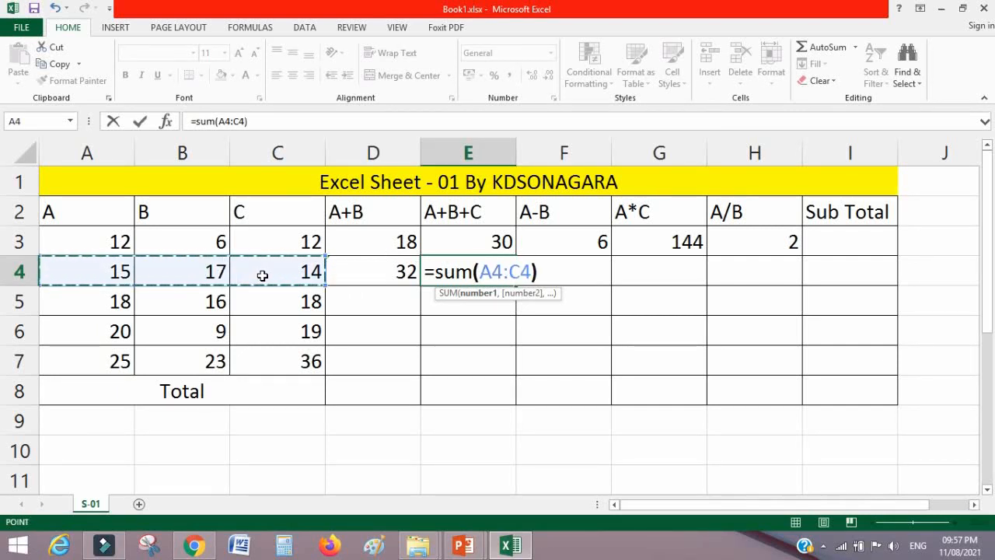
{"action": "key", "text": "Return"}
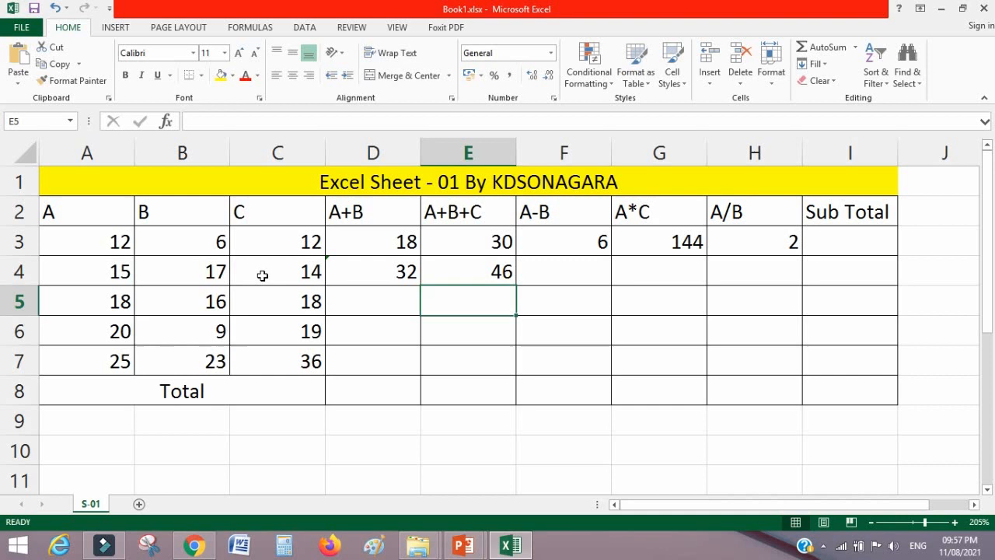
Step: Subtract the row 4 value of B from A in cell F4 with the formula =sum(A4-B4)
{"action": "left_click", "coordinate": [560, 274]}
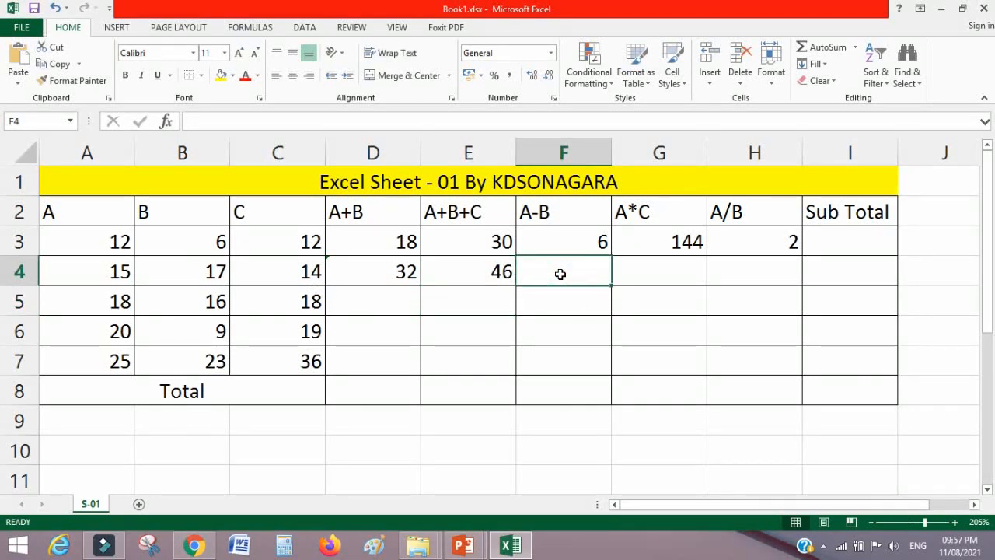
{"action": "type", "text": "="}
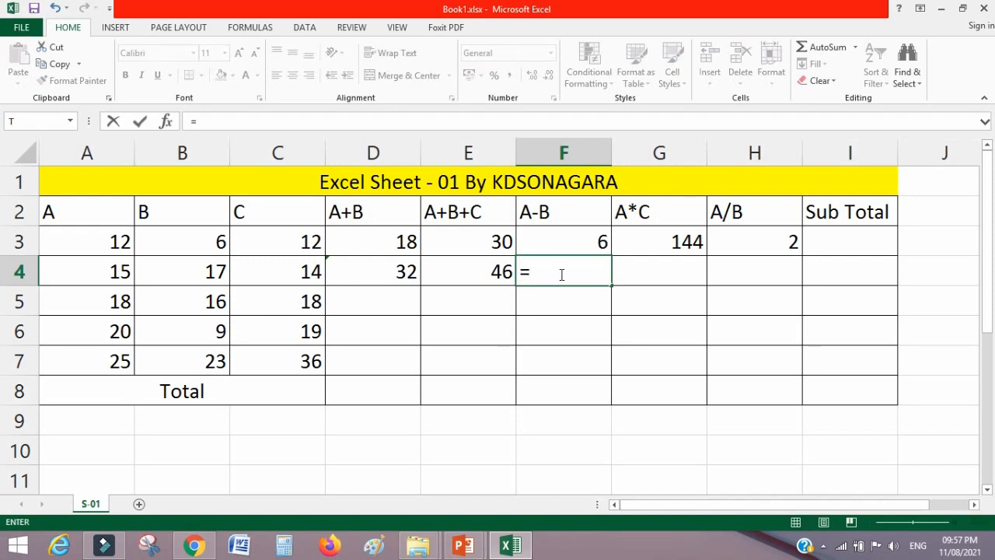
{"action": "type", "text": "sum("}
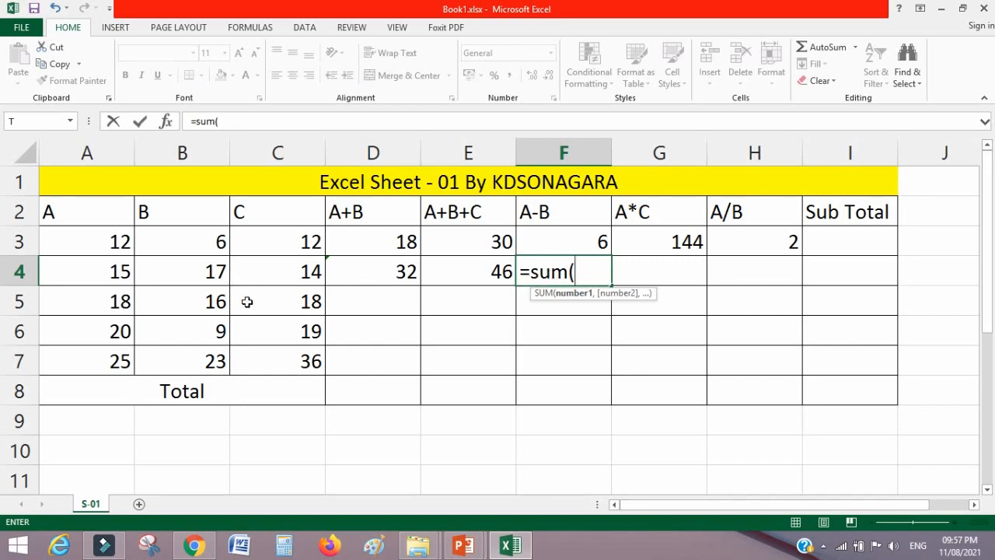
{"action": "left_click", "coordinate": [115, 269]}
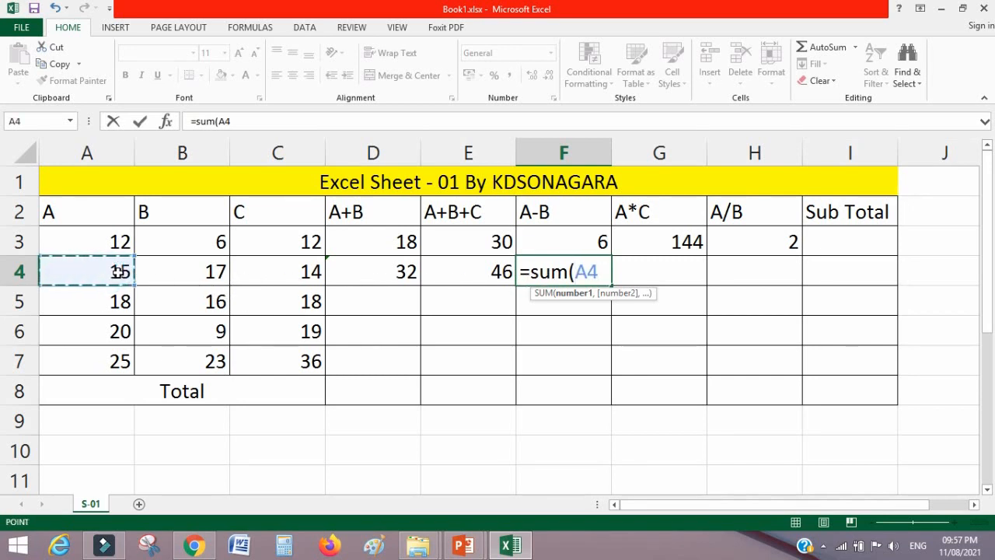
{"action": "type", "text": "-"}
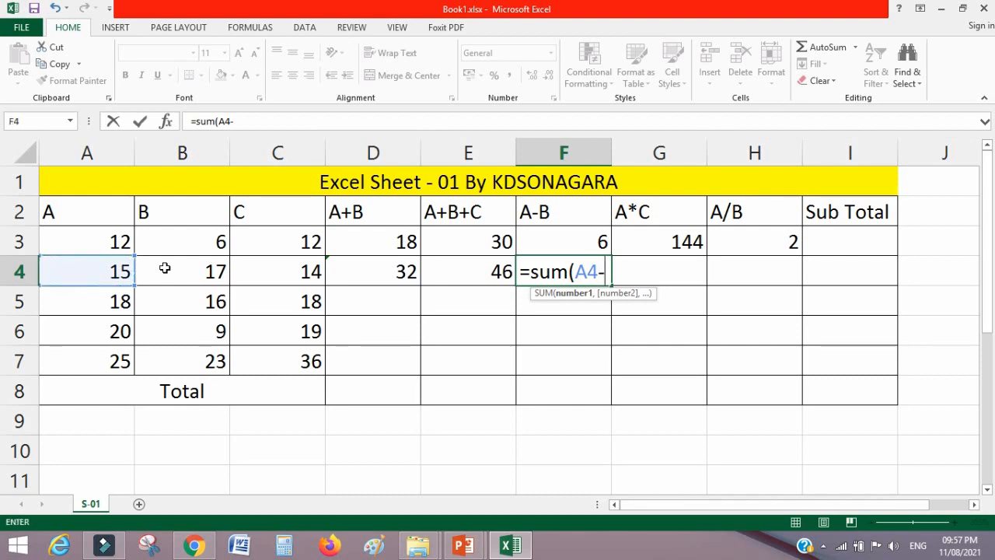
{"action": "left_click", "coordinate": [177, 271]}
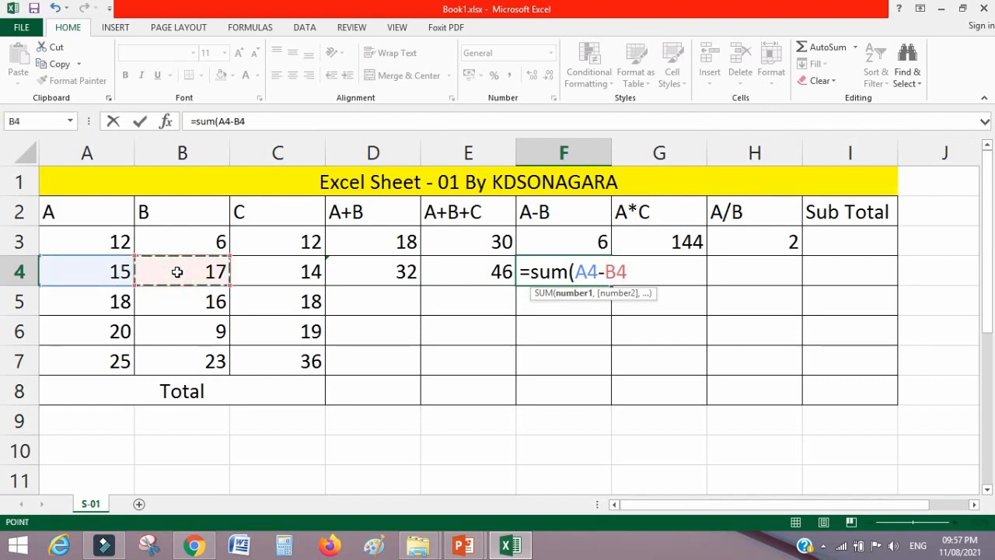
{"action": "type", "text": ")"}
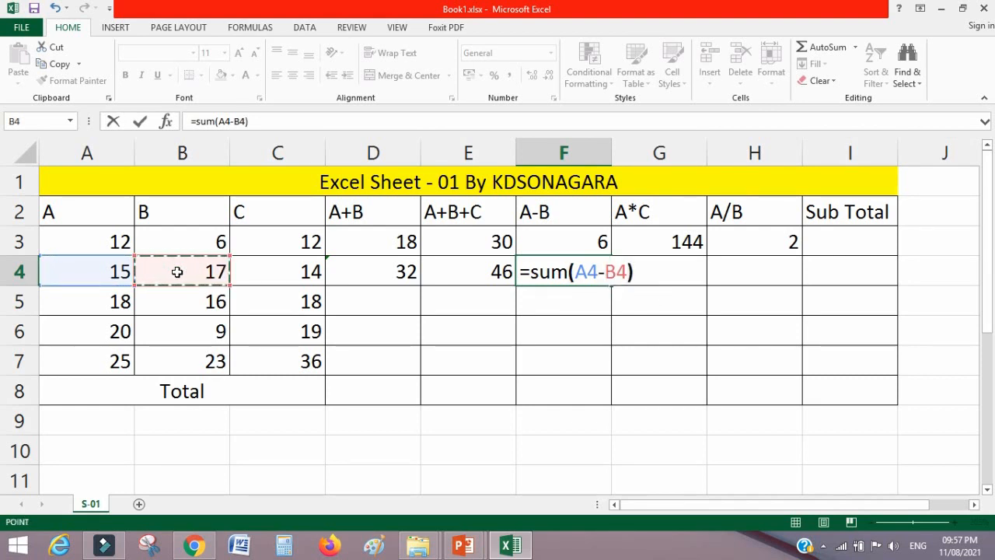
{"action": "key", "text": "Return"}
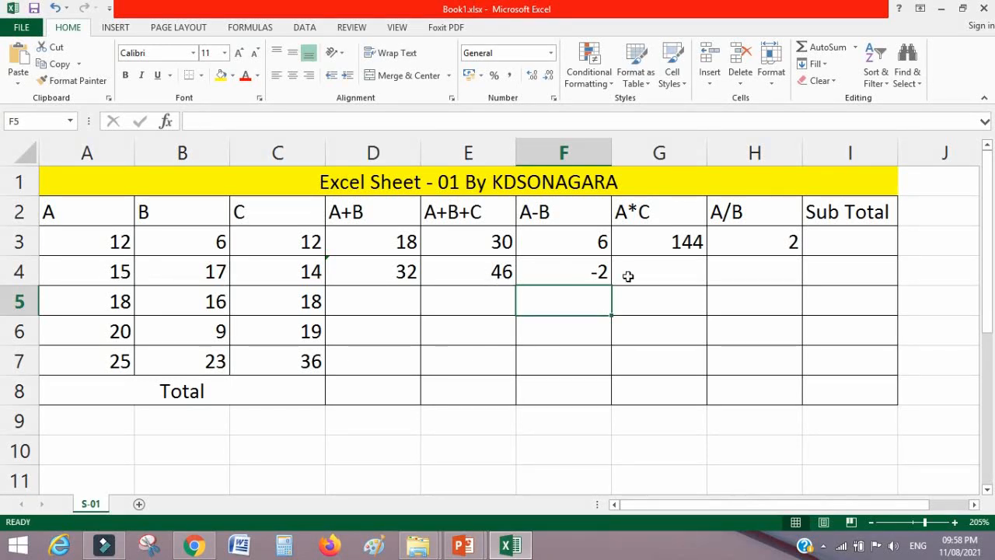
Step: Multiply the row 4 values of A and C in cell G4 with the formula =sum(A4*C4)
{"action": "left_click", "coordinate": [655, 271]}
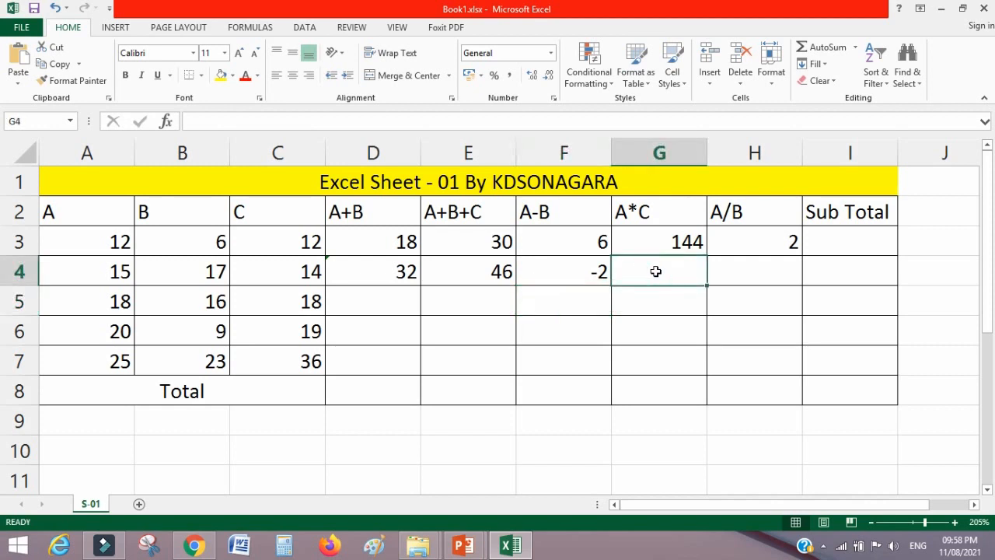
{"action": "type", "text": "="}
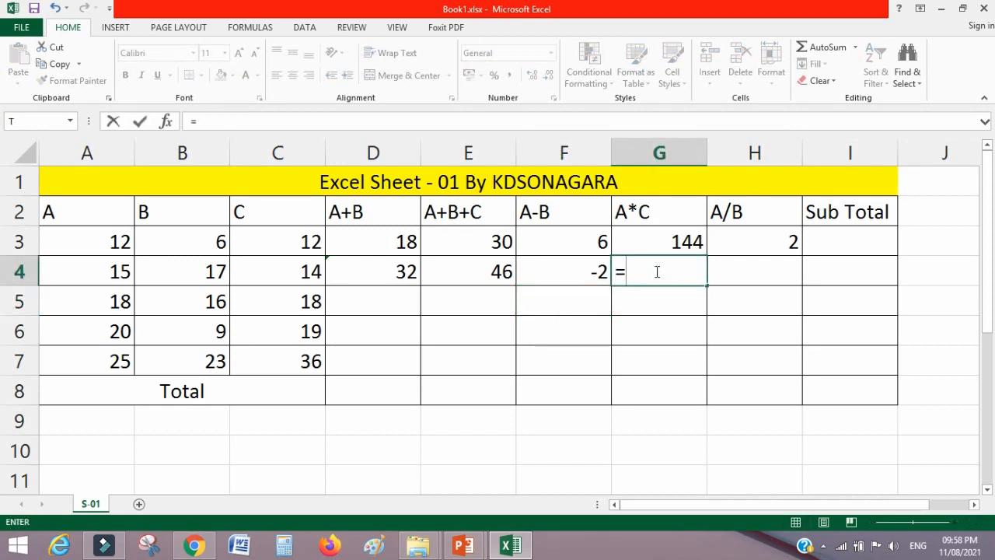
{"action": "type", "text": "sum("}
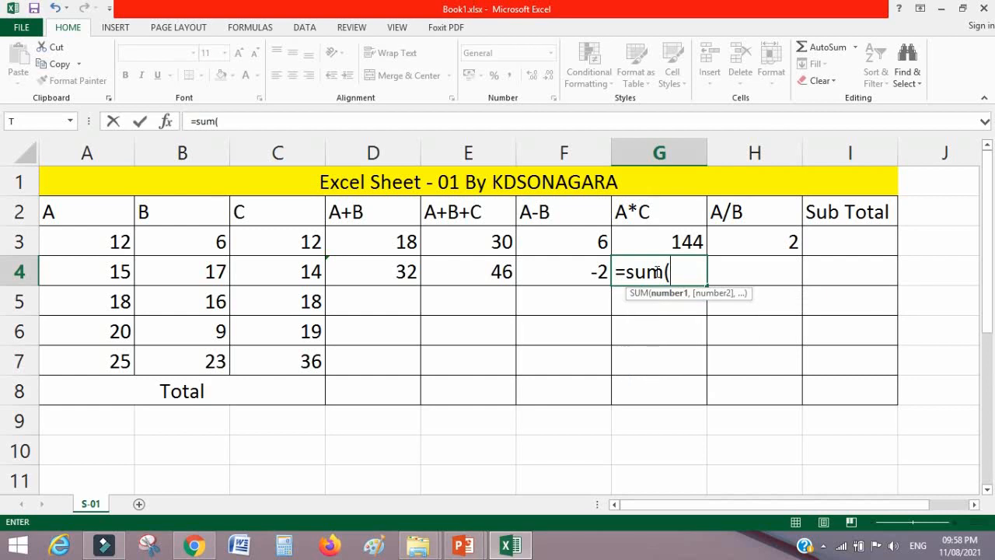
{"action": "left_click", "coordinate": [105, 273]}
{"action": "type", "text": "*"}
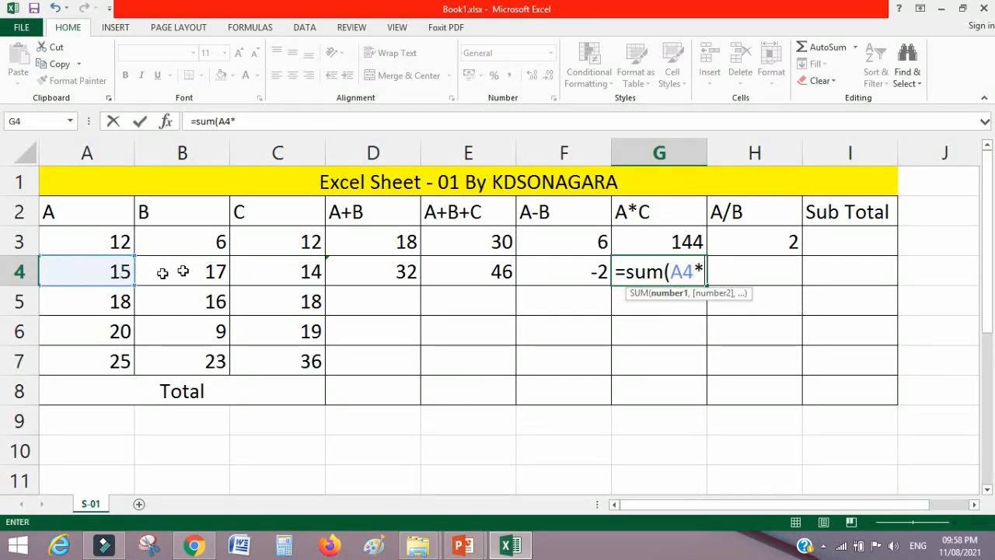
{"action": "left_click", "coordinate": [254, 269]}
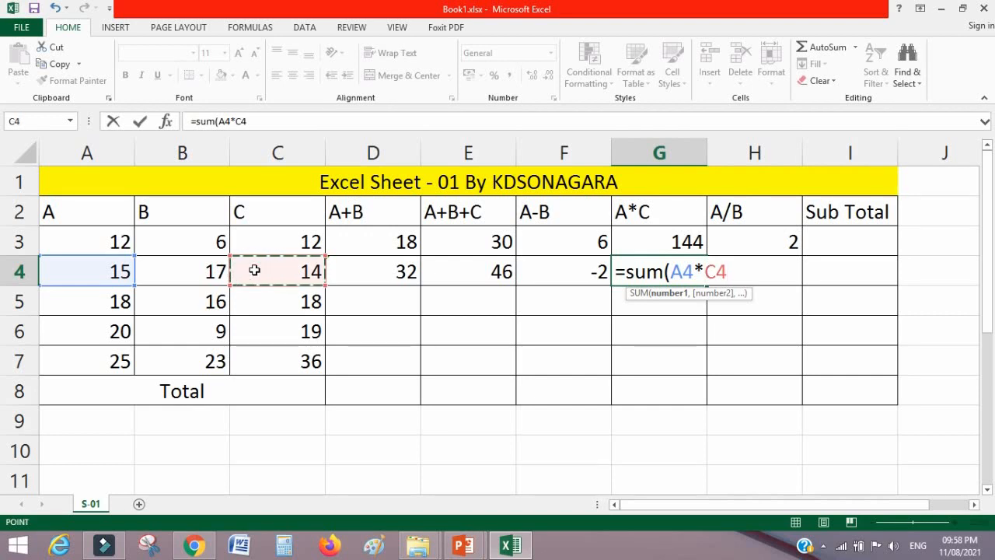
{"action": "type", "text": ")"}
{"action": "key", "text": "Return"}
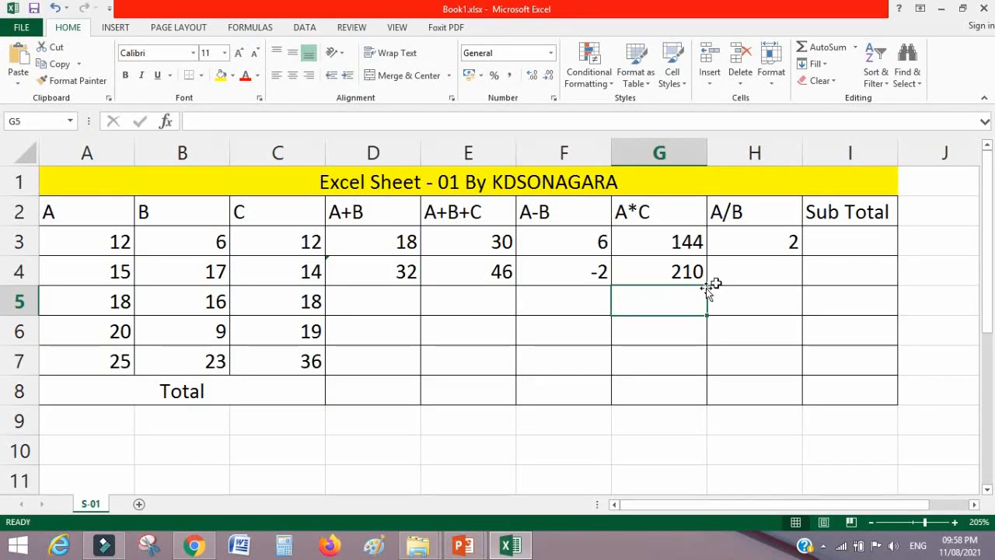
{"action": "left_click", "coordinate": [737, 267]}
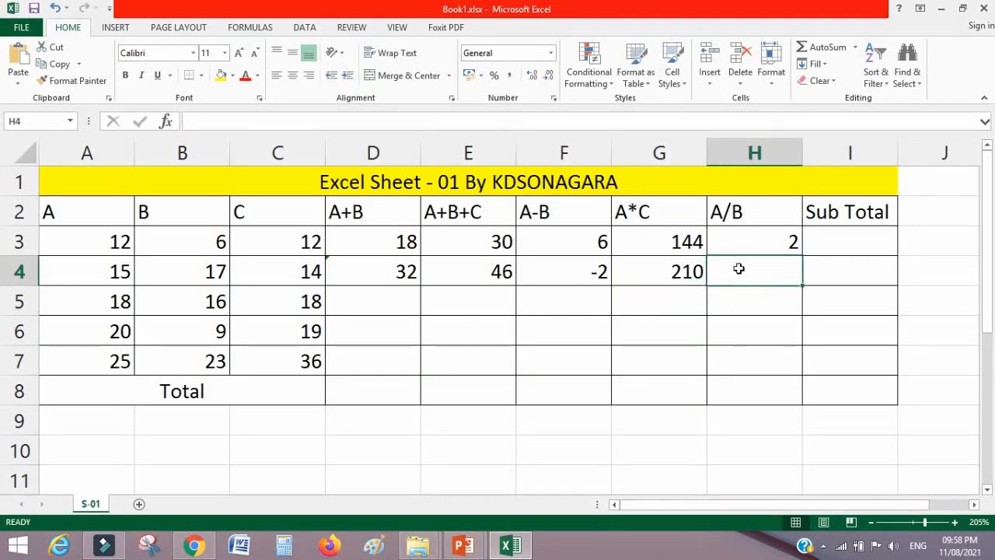
{"action": "type", "text": "=("}
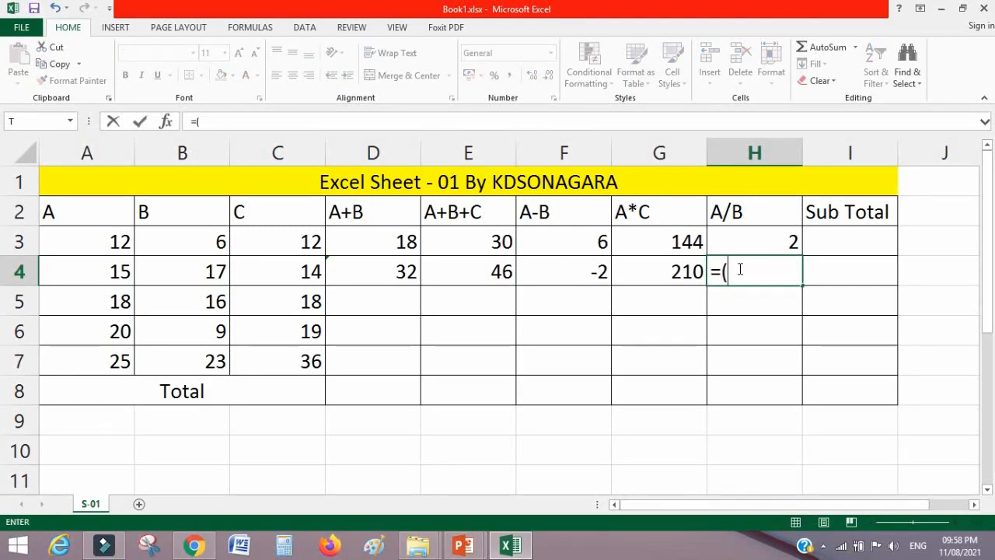
{"action": "left_click", "coordinate": [80, 272]}
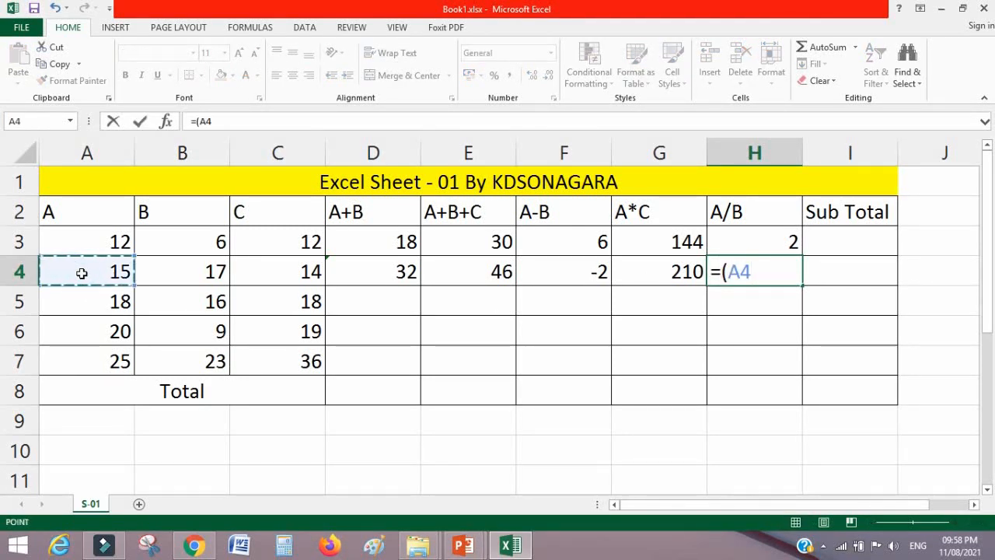
{"action": "type", "text": "/"}
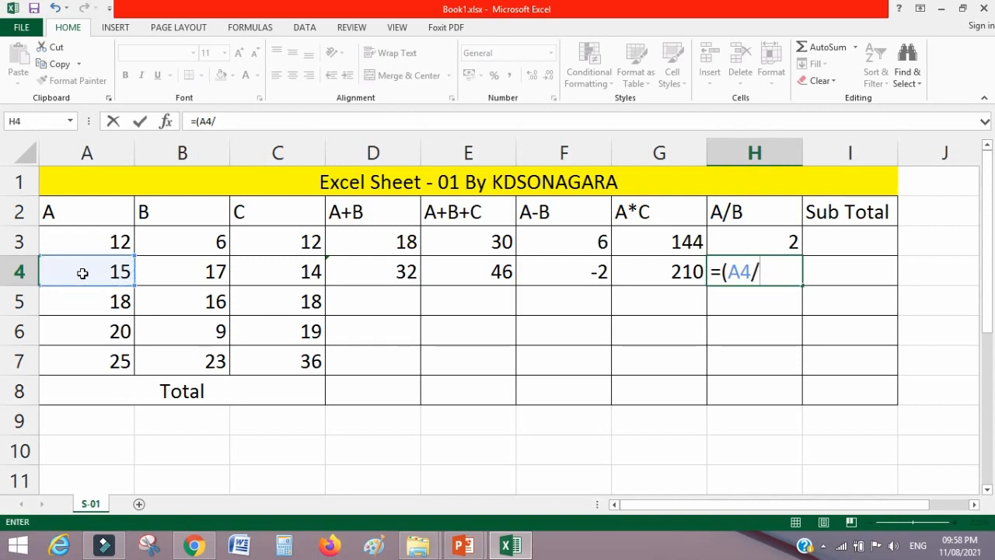
{"action": "key", "text": "BackSpace"}
{"action": "key", "text": "BackSpace"}
{"action": "key", "text": "BackSpace"}
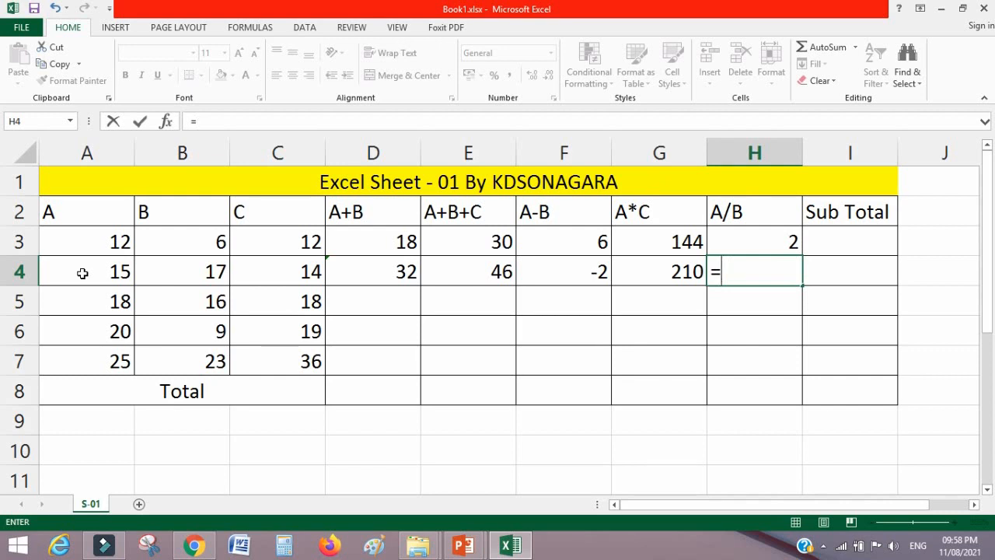
Step: Divide the row 4 value of A by B in cell H4 with the formula =sum(A4/B4)
{"action": "type", "text": "sum("}
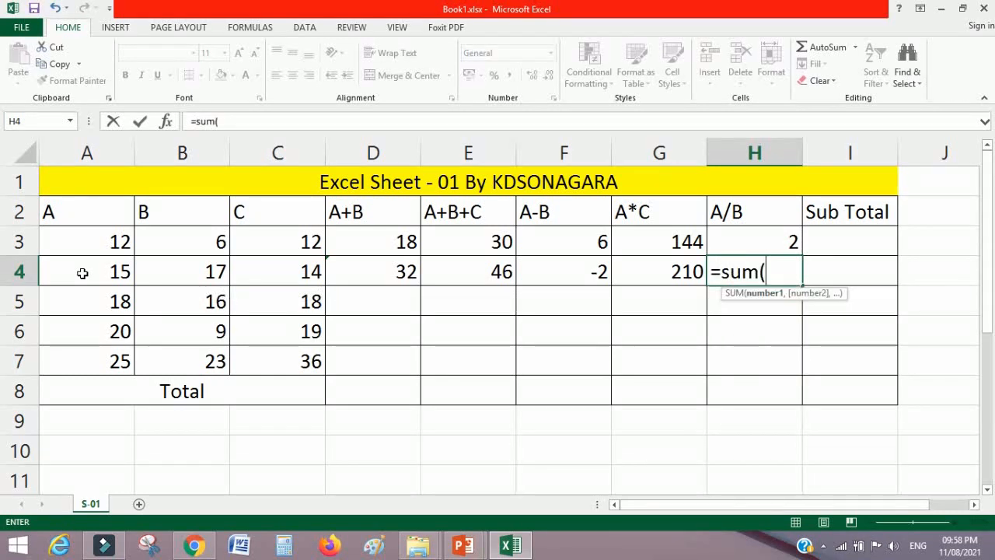
{"action": "left_click", "coordinate": [84, 241]}
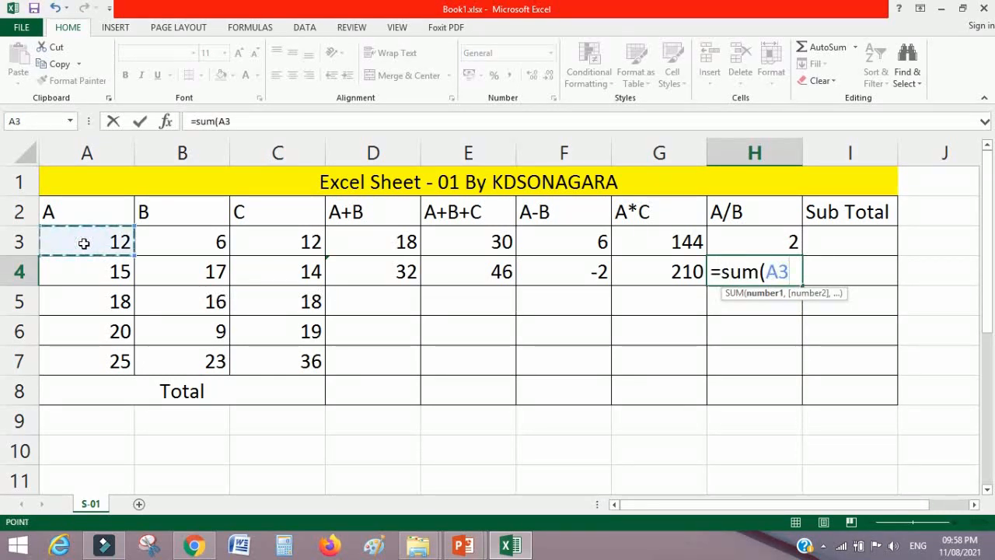
{"action": "type", "text": "/"}
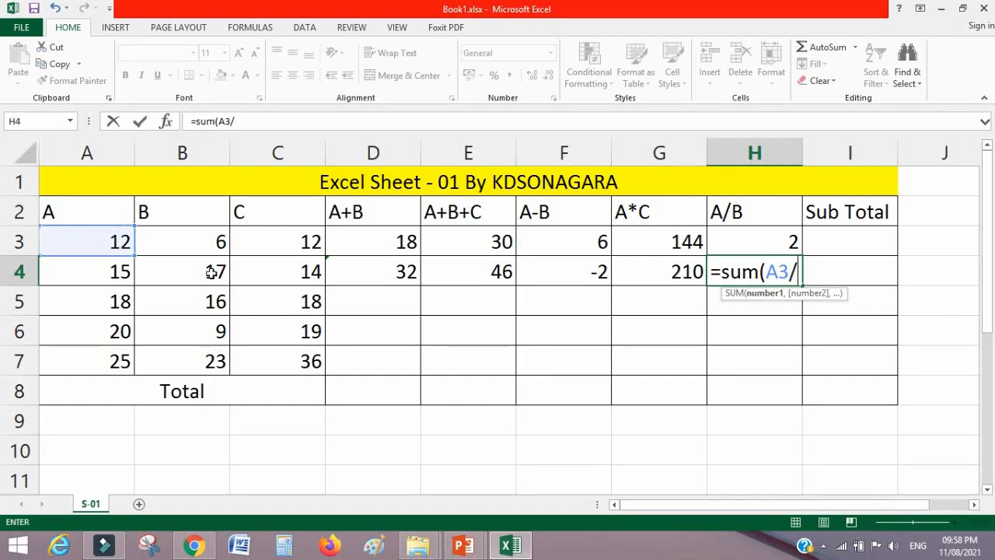
{"action": "left_click", "coordinate": [75, 277]}
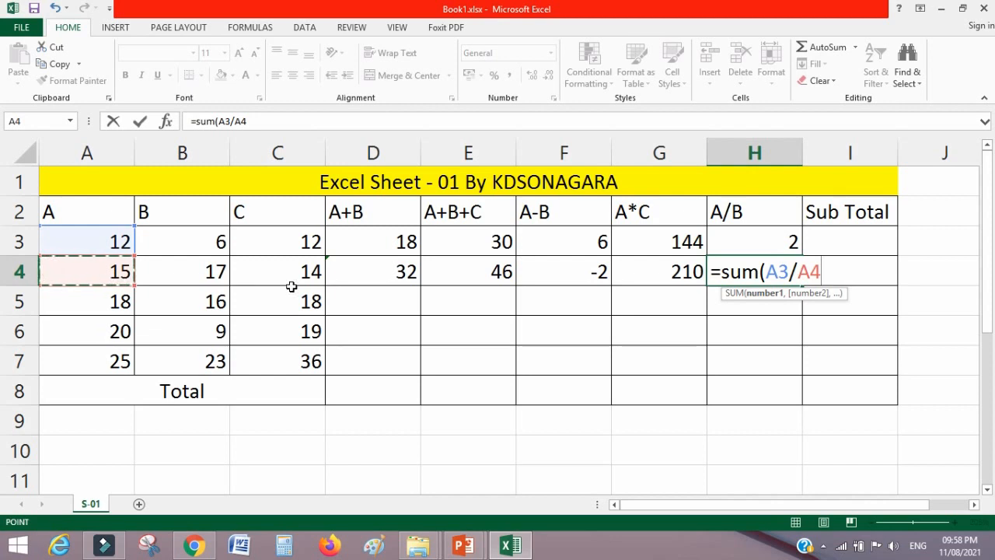
{"action": "key", "text": "BackSpace"}
{"action": "key", "text": "BackSpace"}
{"action": "key", "text": "BackSpace"}
{"action": "key", "text": "BackSpace"}
{"action": "key", "text": "BackSpace"}
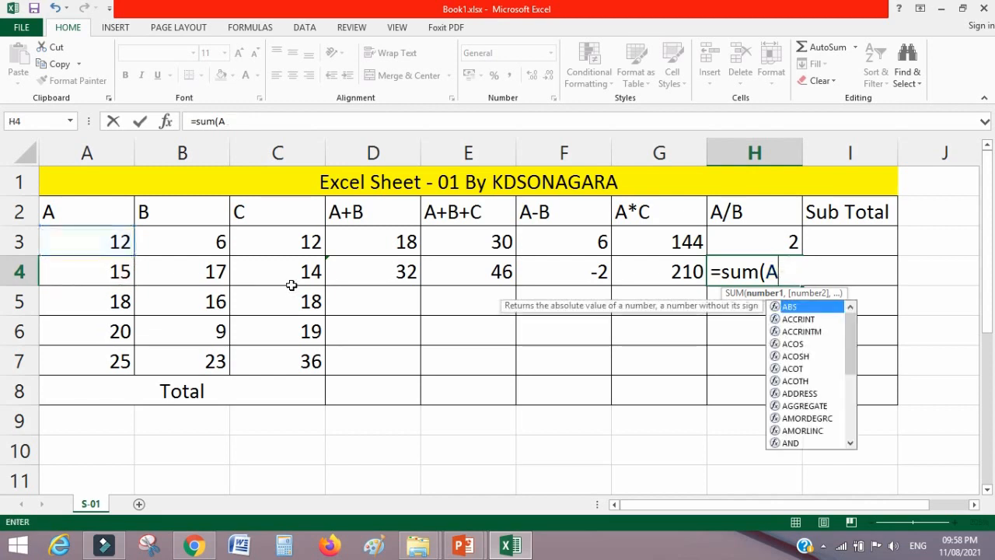
{"action": "left_click", "coordinate": [108, 274]}
{"action": "type", "text": "/"}
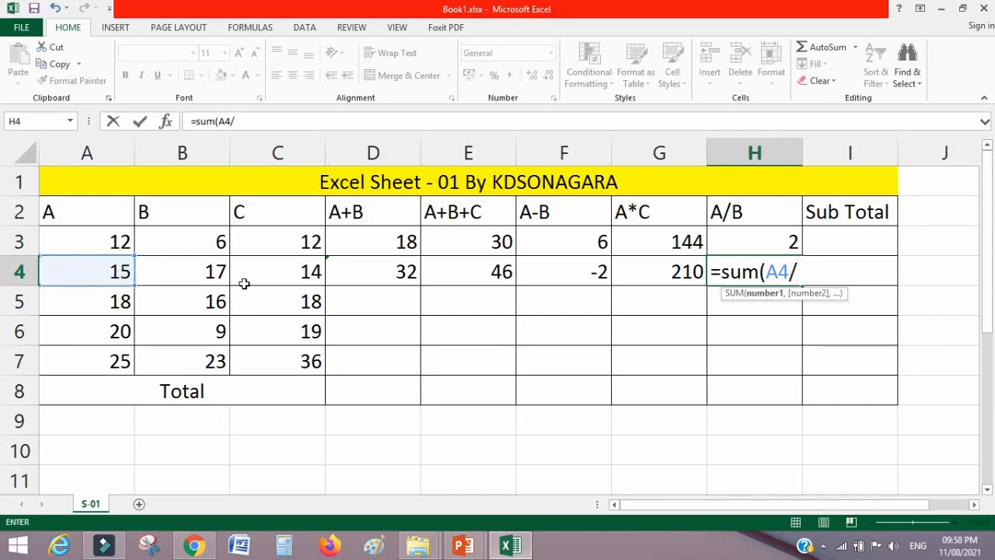
{"action": "left_click", "coordinate": [201, 273]}
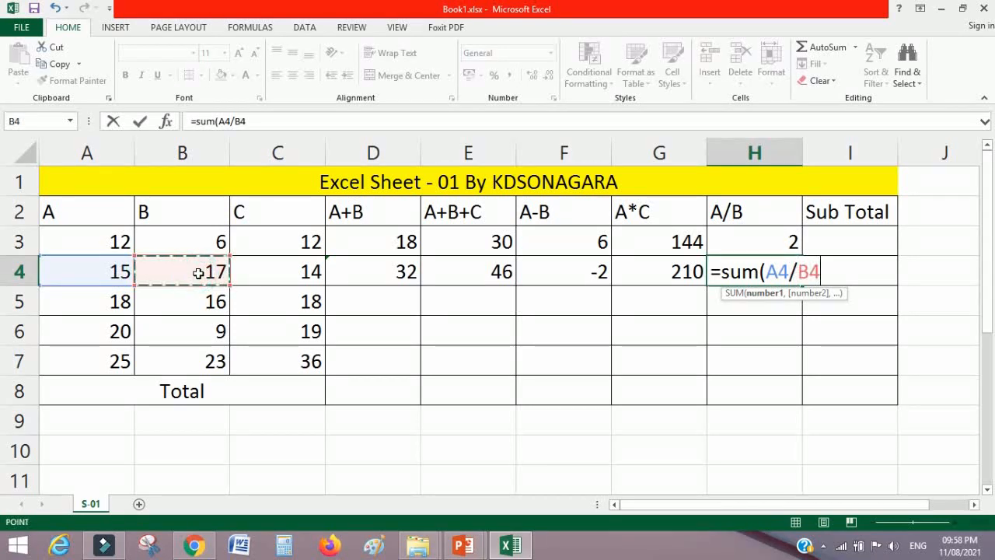
{"action": "type", "text": ")"}
{"action": "key", "text": "Return"}
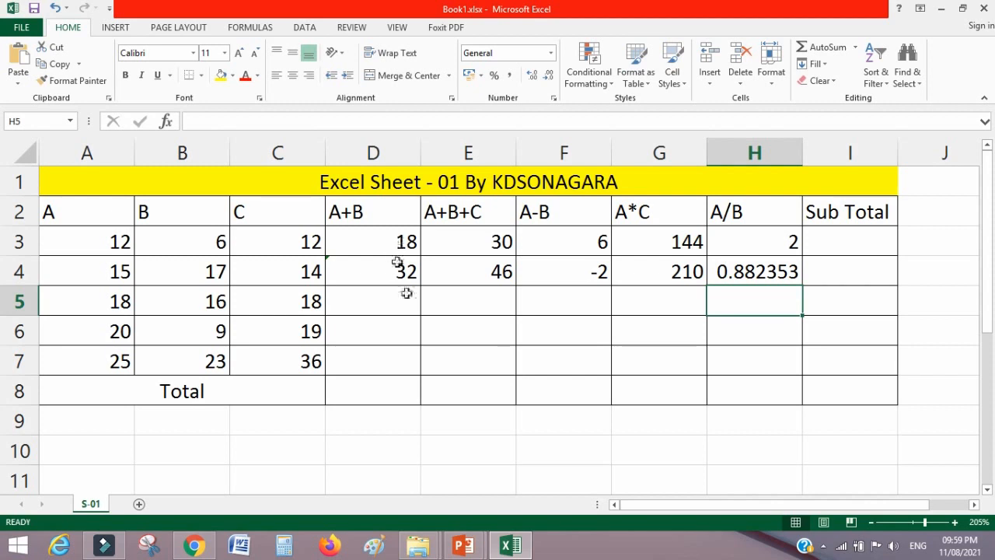
Step: Fill the A+B formula from D3 and the A+B+C formula from E3 down to row 7
{"action": "left_click", "coordinate": [384, 243]}
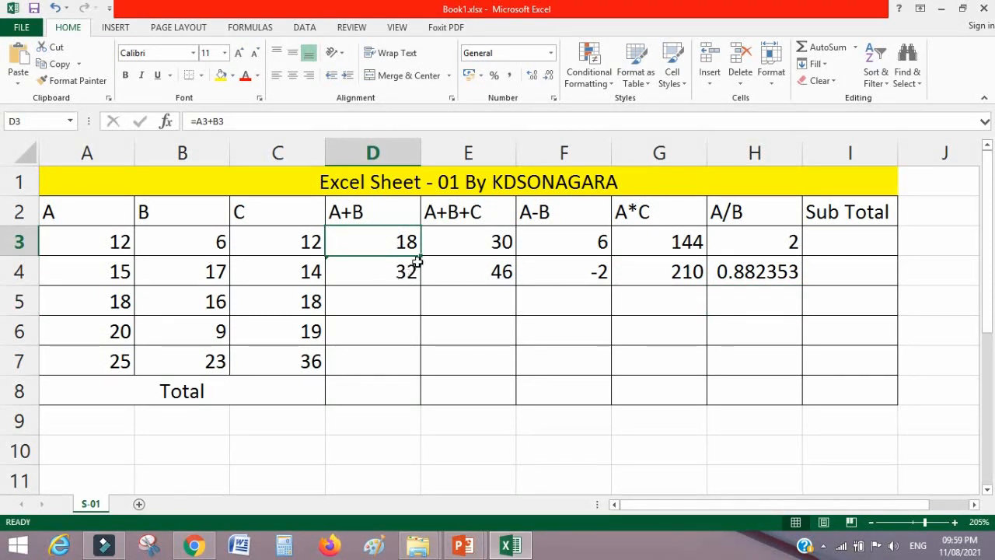
{"action": "left_click_drag", "start_coordinate": [422, 255], "coordinate": [420, 377]}
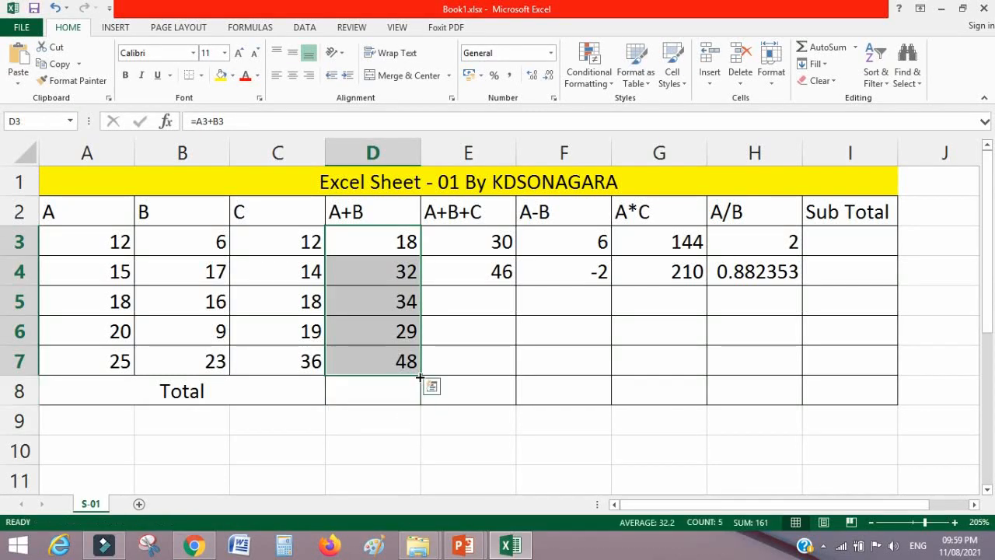
{"action": "left_click", "coordinate": [379, 331]}
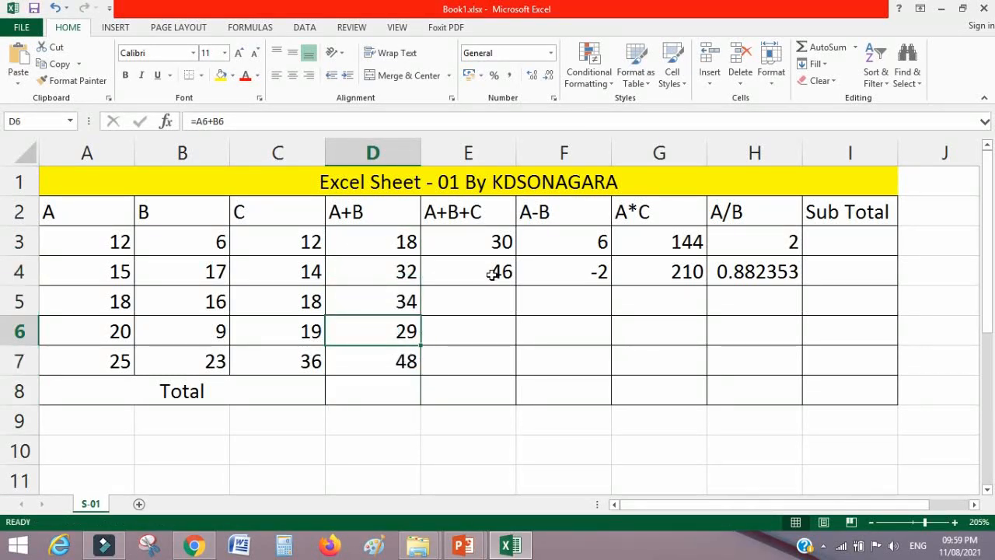
{"action": "left_click_drag", "start_coordinate": [486, 249], "coordinate": [518, 377]}
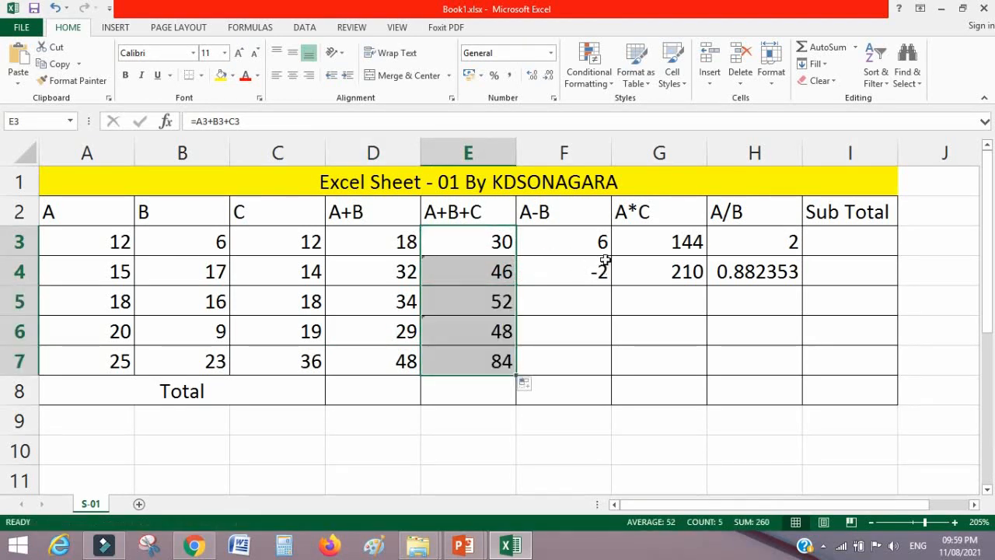
Step: Fill the A-B formula from F3, the A*C formula from G3 and the A/B formula from H4 down to row 7
{"action": "left_click", "coordinate": [597, 243]}
{"action": "left_click_drag", "start_coordinate": [612, 256], "coordinate": [606, 375]}
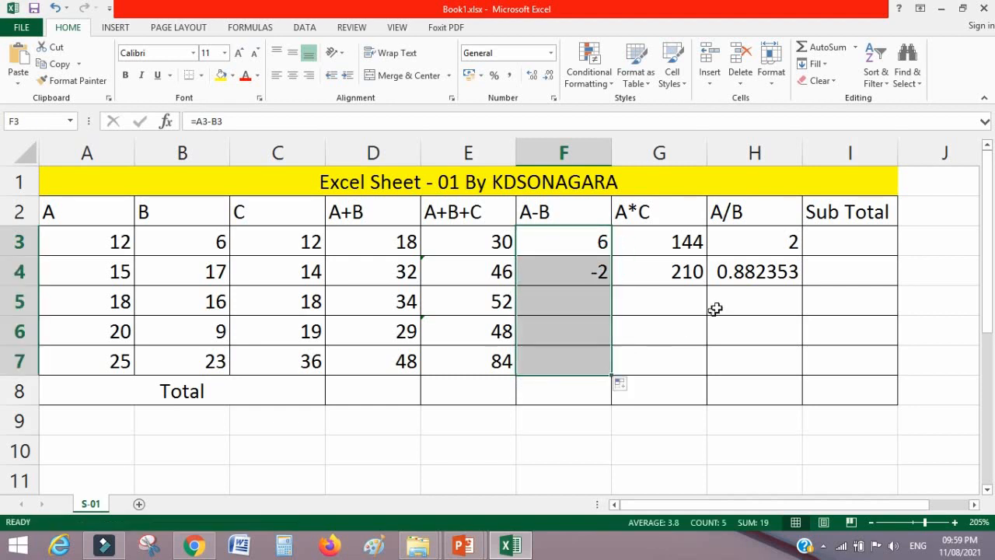
{"action": "left_click", "coordinate": [687, 268]}
{"action": "left_click_drag", "start_coordinate": [680, 244], "coordinate": [706, 376]}
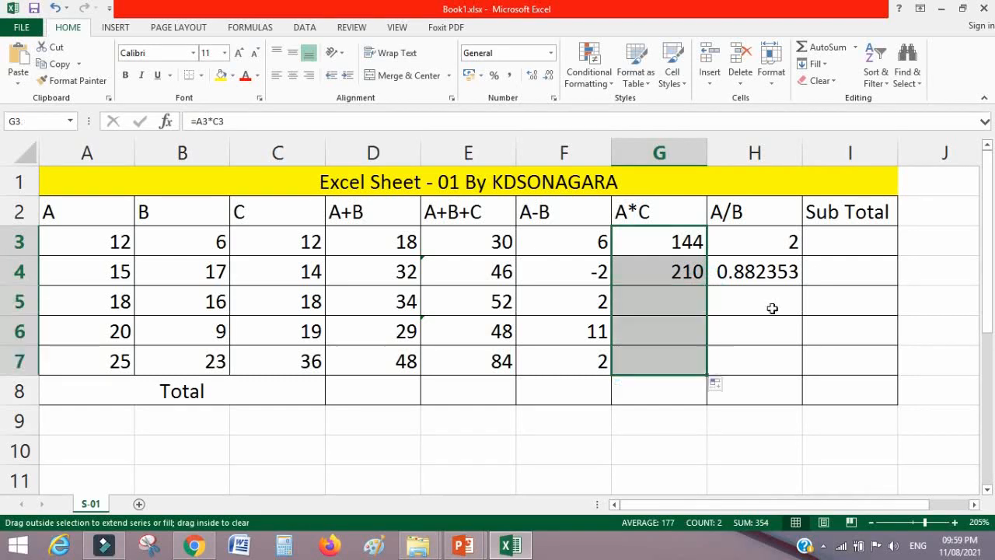
{"action": "left_click", "coordinate": [777, 264]}
{"action": "left_click_drag", "start_coordinate": [802, 285], "coordinate": [801, 375]}
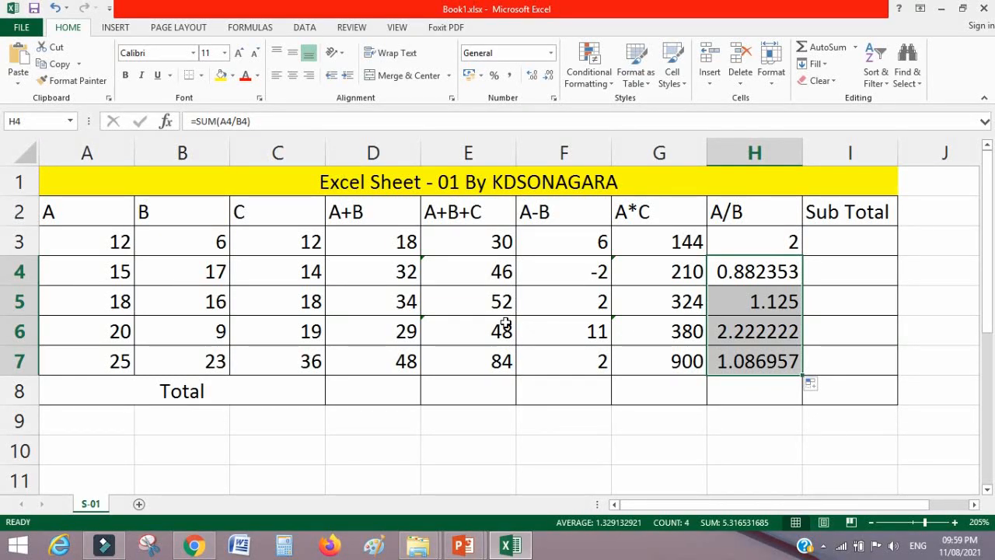
Step: Undo the formula fills in columns D to H and the division formula entered in H4
{"action": "key", "text": "ctrl+z"}
{"action": "key", "text": "ctrl+z"}
{"action": "key", "text": "ctrl+z"}
{"action": "key", "text": "ctrl+z"}
{"action": "key", "text": "ctrl+z"}
{"action": "key", "text": "ctrl+z"}
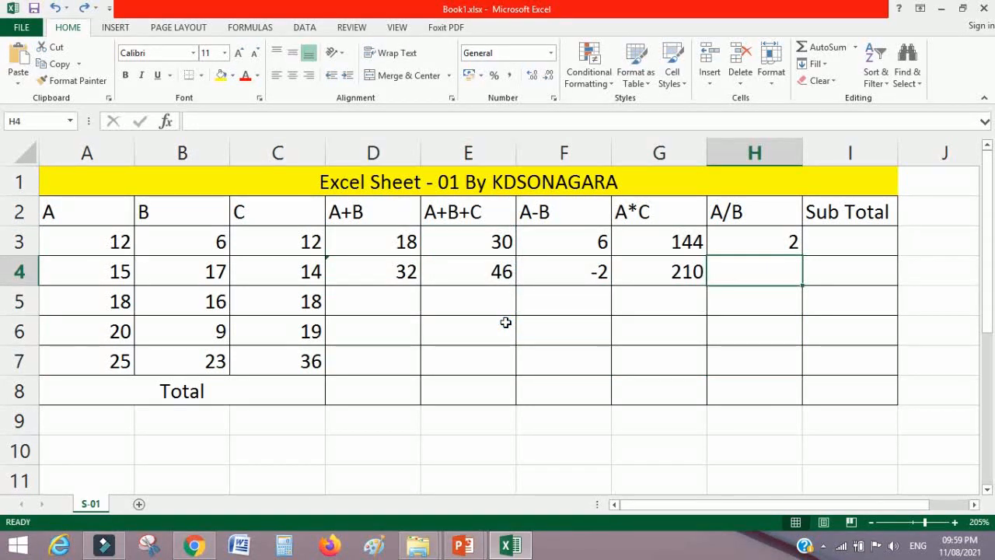
Step: Redo the division formula in H4 and fill the A+B formula from D3 down to row 8
{"action": "key", "text": "ctrl+y"}
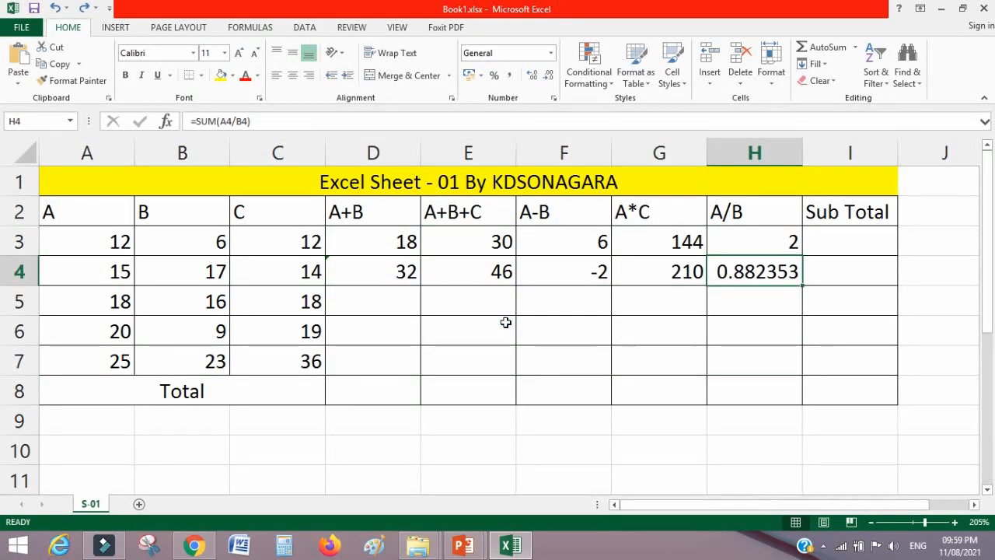
{"action": "left_click", "coordinate": [398, 322]}
{"action": "left_click", "coordinate": [384, 242]}
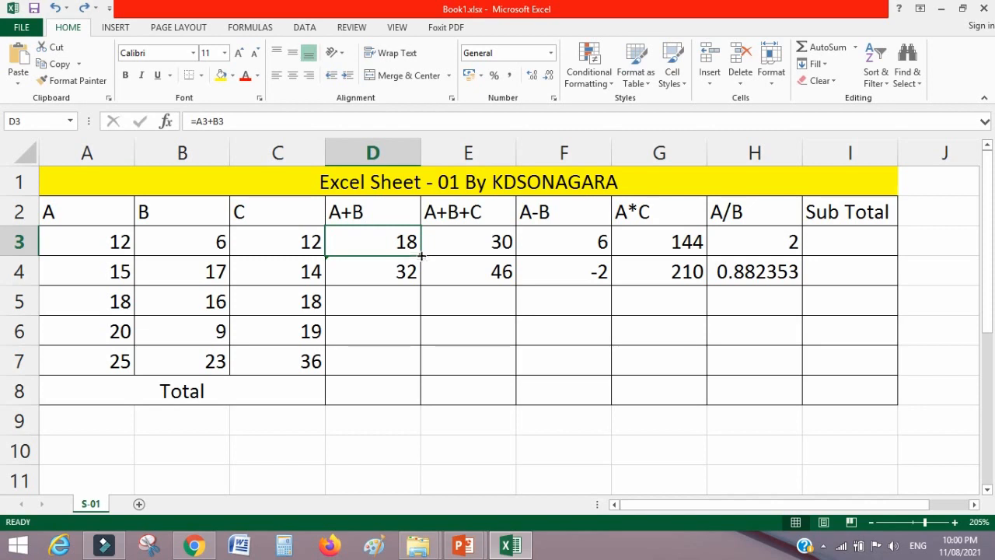
{"action": "left_click_drag", "start_coordinate": [421, 256], "coordinate": [421, 285]}
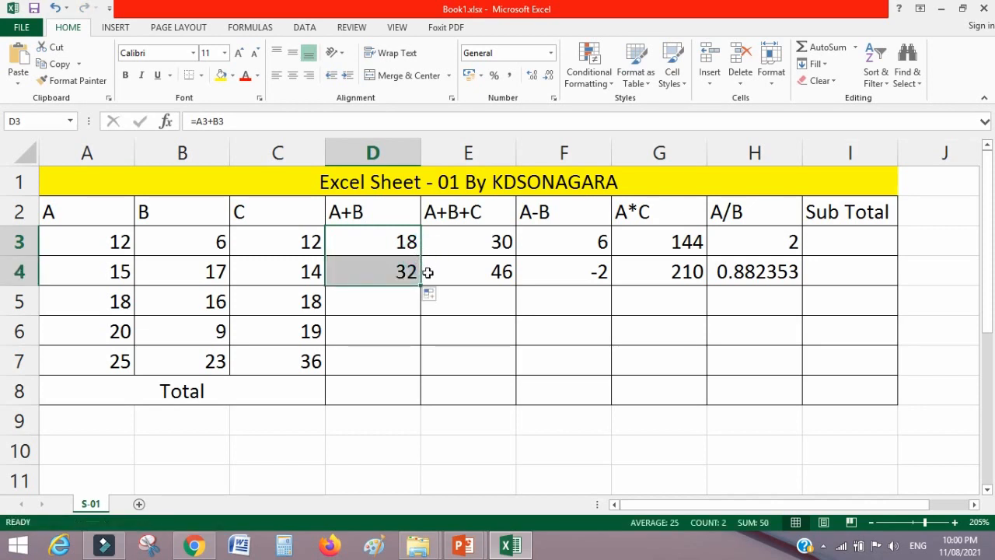
{"action": "double_click", "coordinate": [421, 286]}
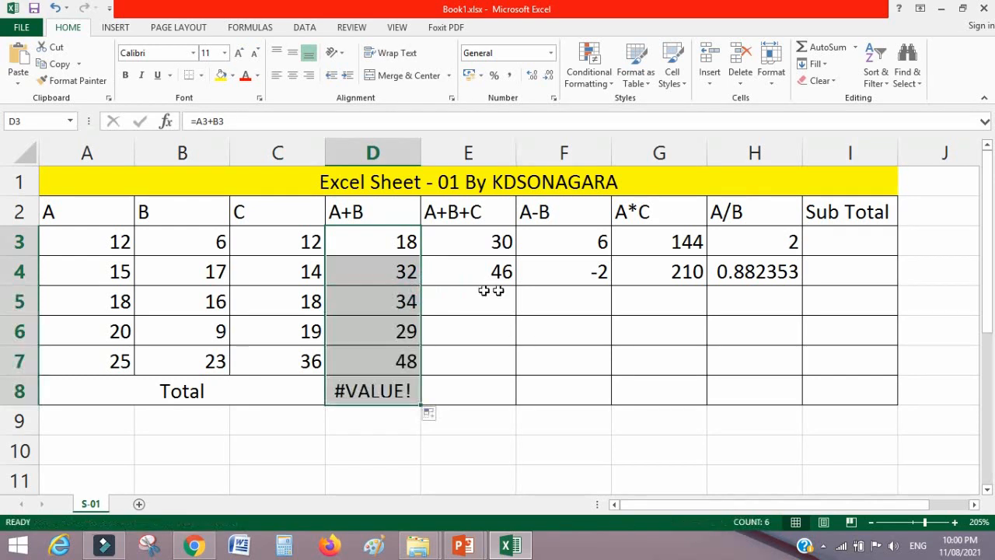
Step: Fill the A+B+C formula from E4 and the A-B formula from F4 down to row 8
{"action": "left_click", "coordinate": [502, 284]}
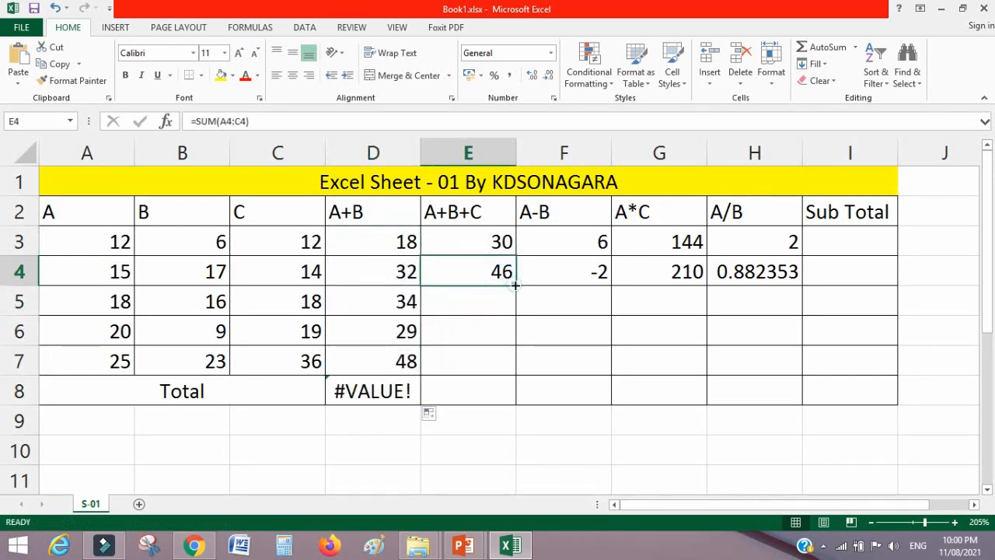
{"action": "double_click", "coordinate": [514, 286]}
{"action": "left_click", "coordinate": [596, 272]}
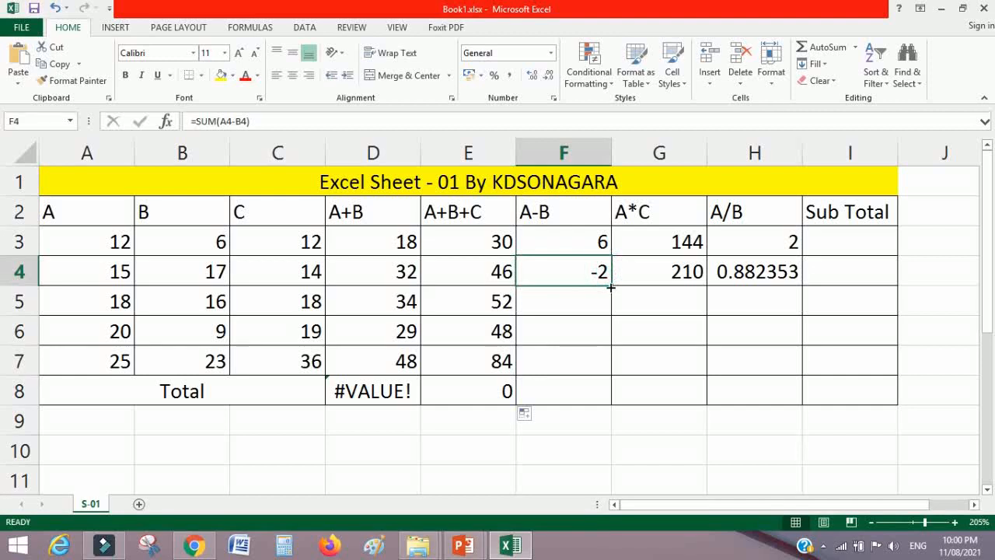
{"action": "double_click", "coordinate": [611, 287]}
Step: Fill the A*C formula from G4 and the A/B formula from H4 down to row 8
{"action": "left_click", "coordinate": [665, 272]}
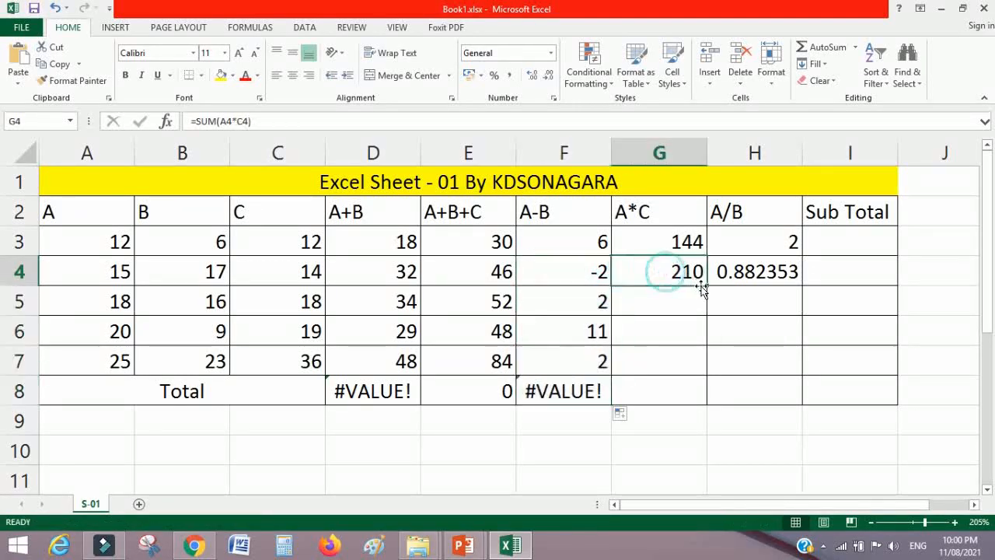
{"action": "double_click", "coordinate": [705, 286]}
{"action": "left_click", "coordinate": [737, 282]}
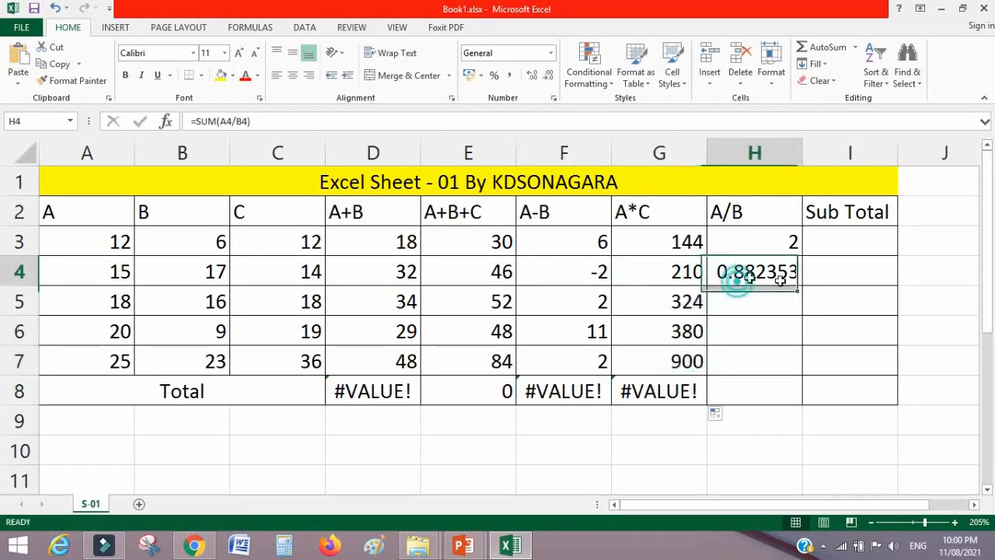
{"action": "double_click", "coordinate": [799, 287]}
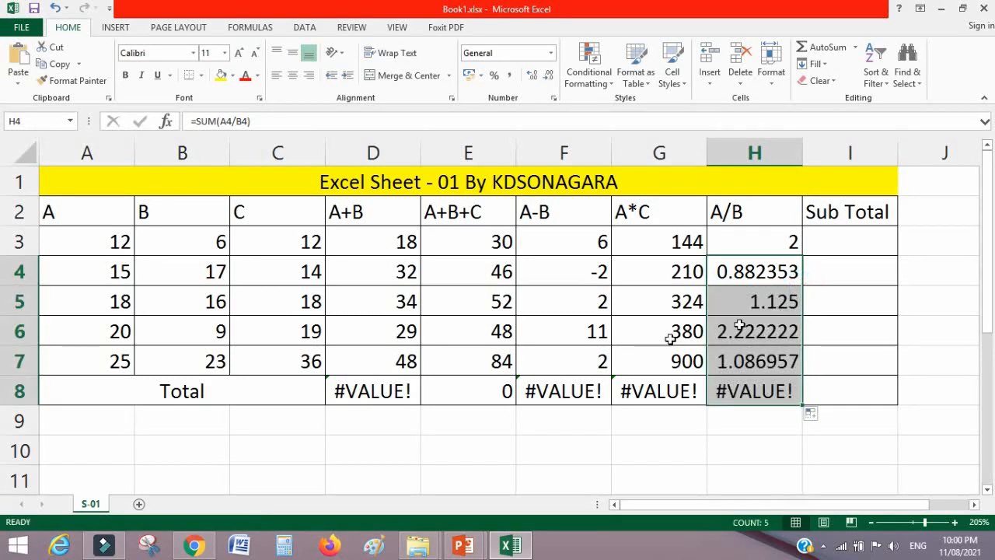
Step: Clear the filled formulas from cells D8 to H8 in the Total row
{"action": "left_click_drag", "start_coordinate": [342, 389], "coordinate": [736, 395]}
{"action": "key", "text": "Delete"}
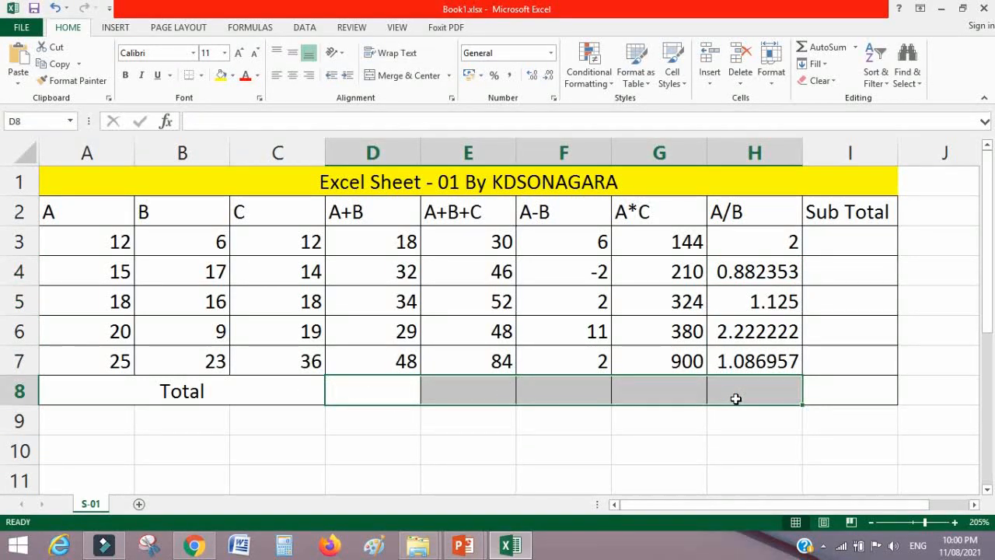
{"action": "left_click", "coordinate": [835, 383]}
Step: Add the row 3 values of A, B and C in the Sub Total cell I3 with the formula =Sum(A3:C3)
{"action": "left_click", "coordinate": [837, 240]}
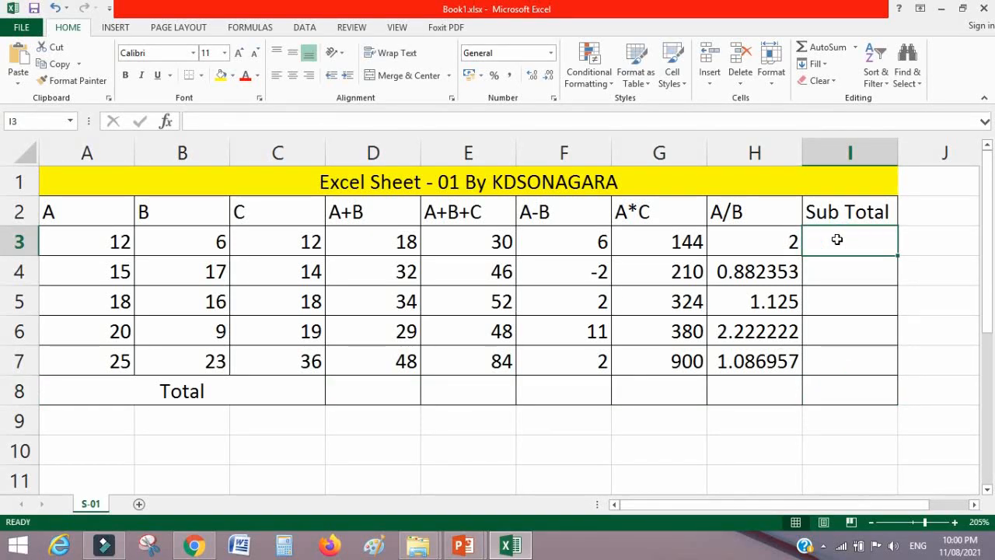
{"action": "type", "text": "="}
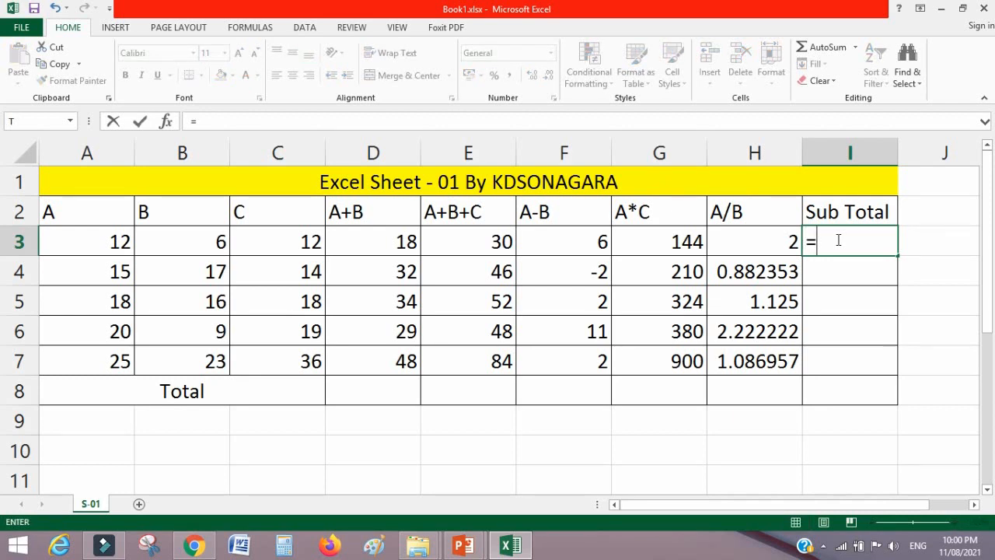
{"action": "type", "text": "Su"}
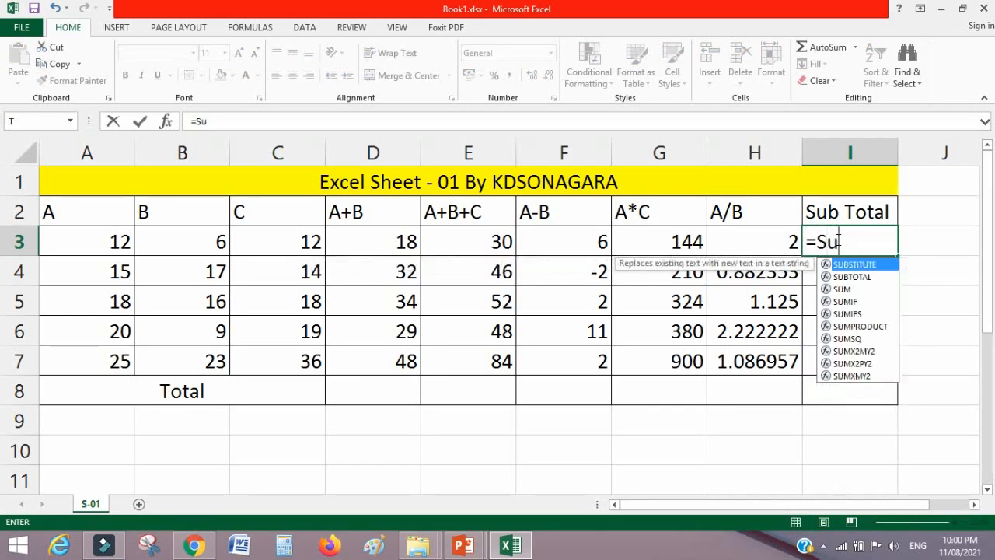
{"action": "type", "text": "m("}
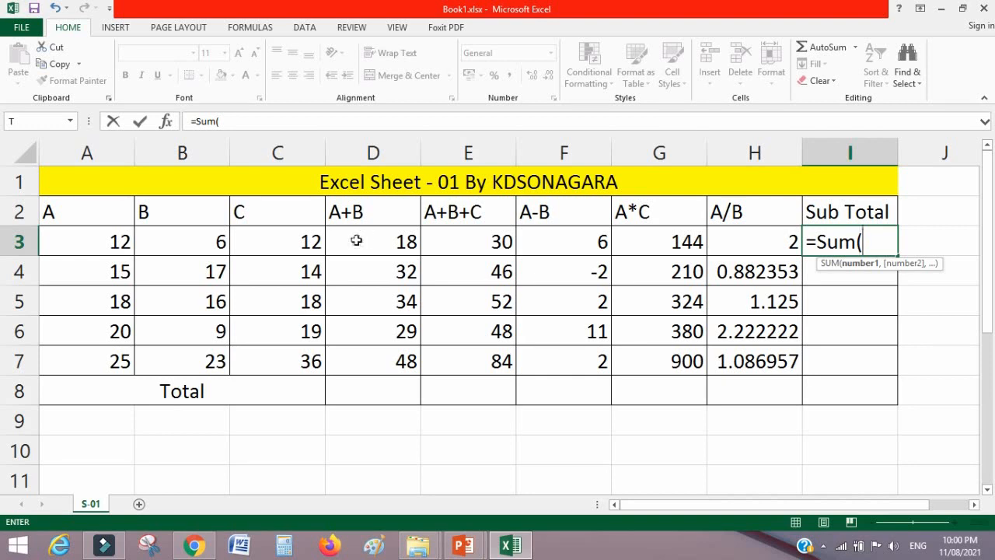
{"action": "left_click_drag", "start_coordinate": [91, 238], "coordinate": [274, 239]}
{"action": "type", "text": ")"}
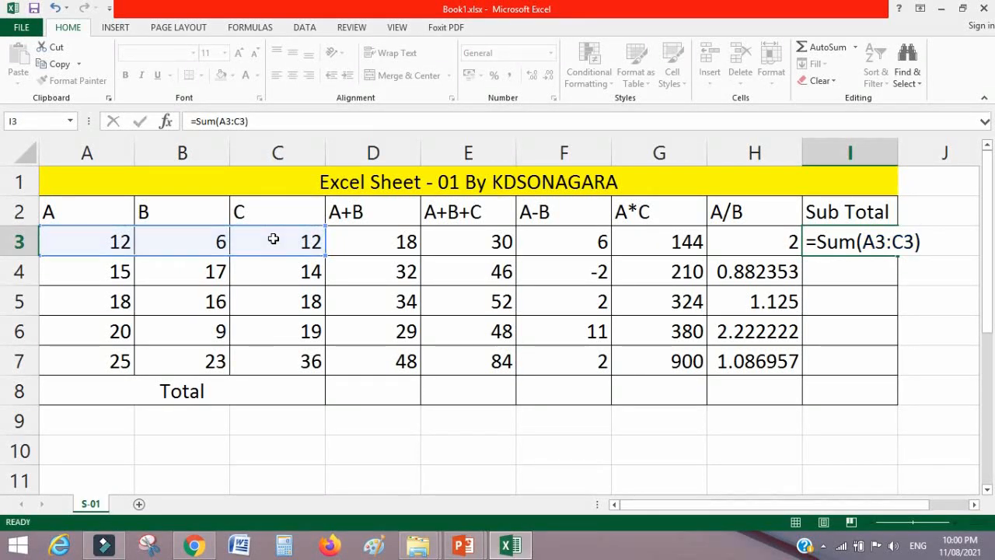
{"action": "key", "text": "Return"}
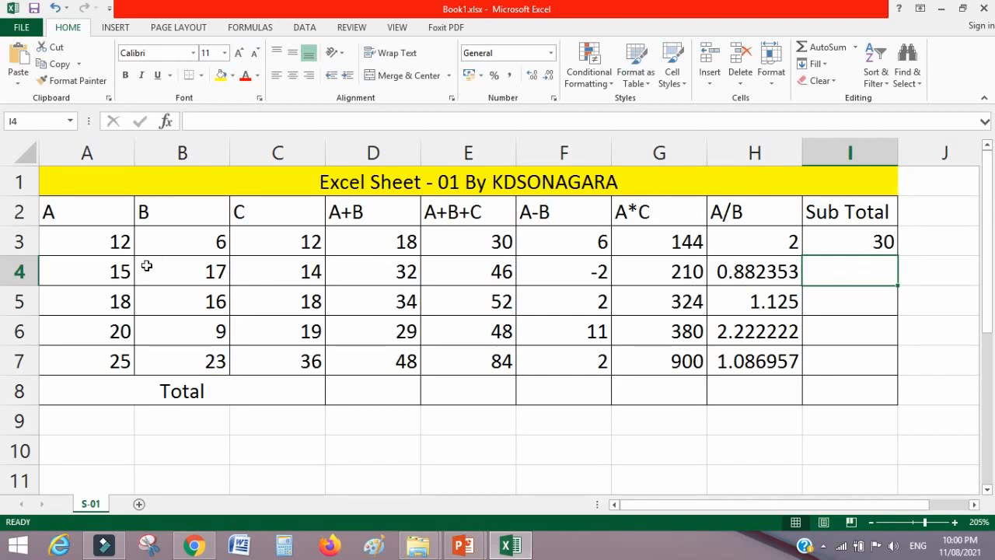
Step: Fill the Sub Total formula from I3 down to row 8 and replace the one in I8 with =sum(I3:I7)
{"action": "left_click", "coordinate": [875, 246]}
{"action": "left_click_drag", "start_coordinate": [896, 256], "coordinate": [894, 395]}
{"action": "left_click", "coordinate": [851, 399]}
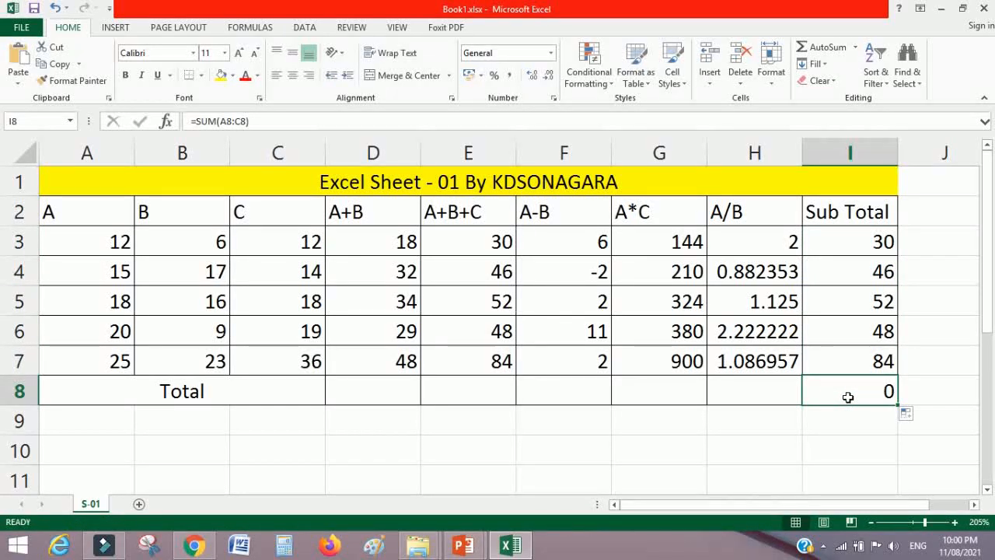
{"action": "type", "text": "=sum("}
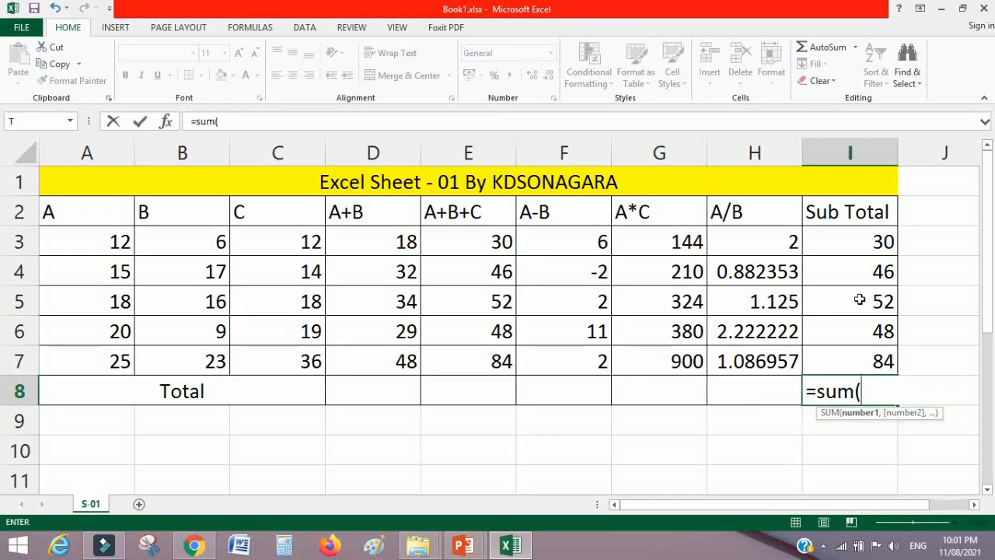
{"action": "left_click", "coordinate": [856, 246]}
{"action": "left_click_drag", "start_coordinate": [874, 306], "coordinate": [883, 360]}
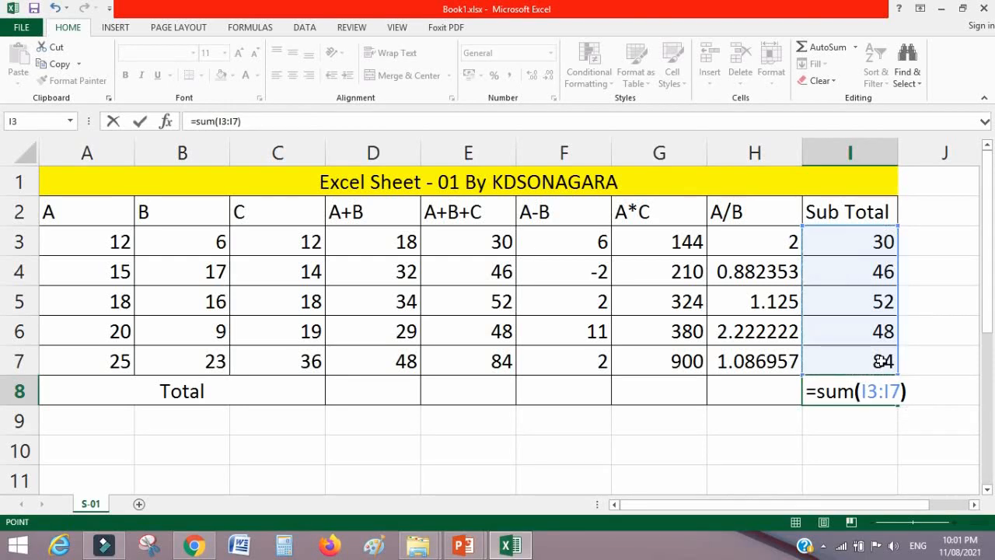
{"action": "key", "text": "Return"}
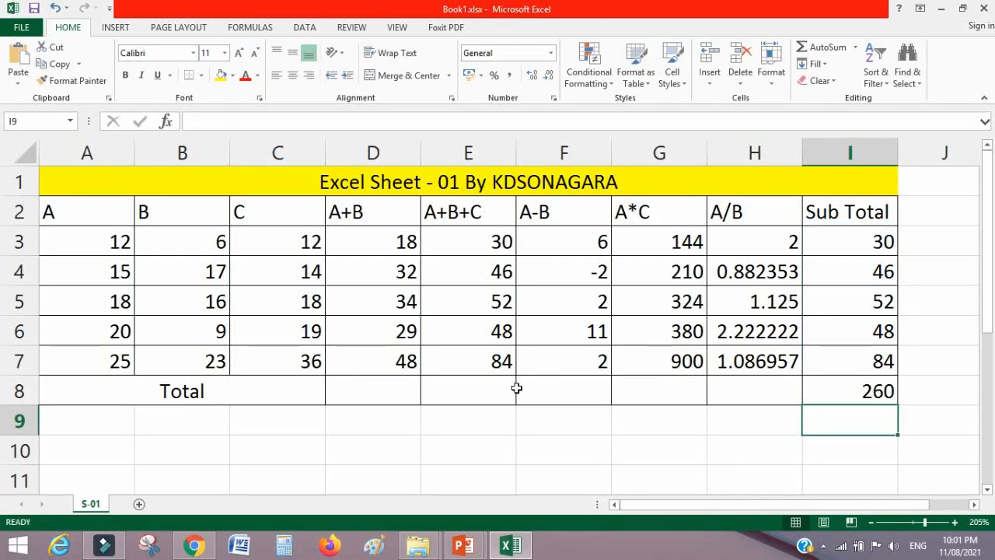
Step: Total the A+B column in cell D8 with the formula =sum(D3:D7)
{"action": "left_click_drag", "start_coordinate": [398, 237], "coordinate": [394, 365]}
{"action": "left_click", "coordinate": [371, 391]}
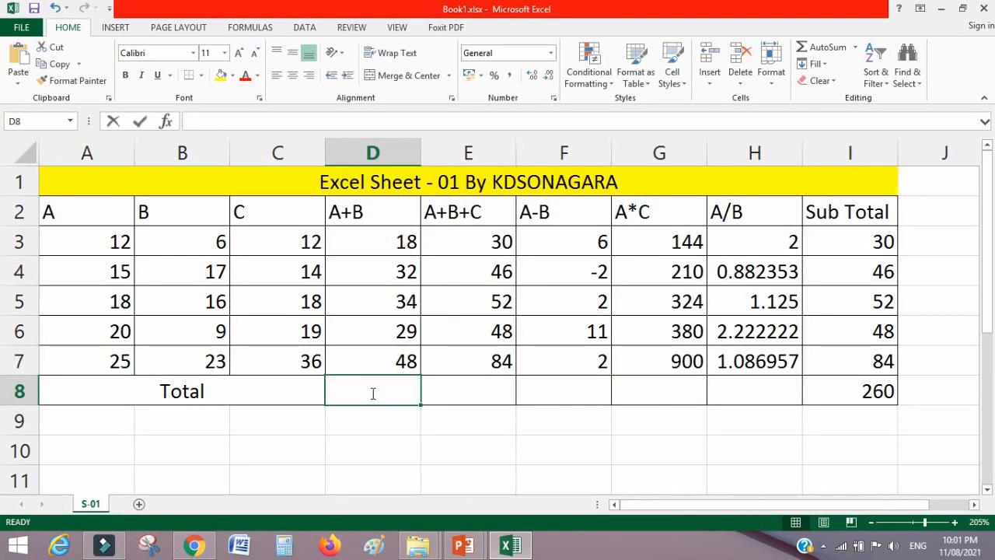
{"action": "type", "text": "=sum("}
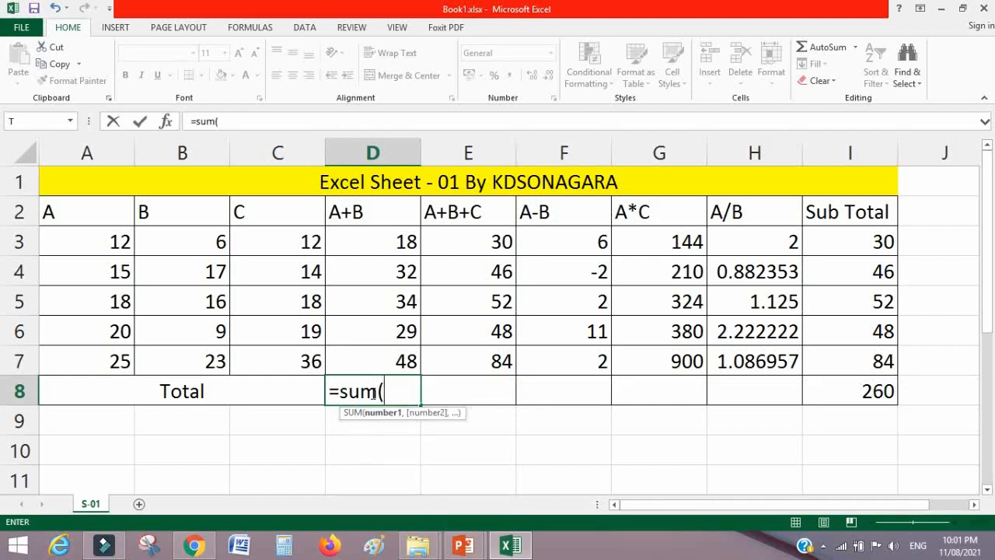
{"action": "left_click_drag", "start_coordinate": [396, 247], "coordinate": [408, 361]}
{"action": "type", "text": ")"}
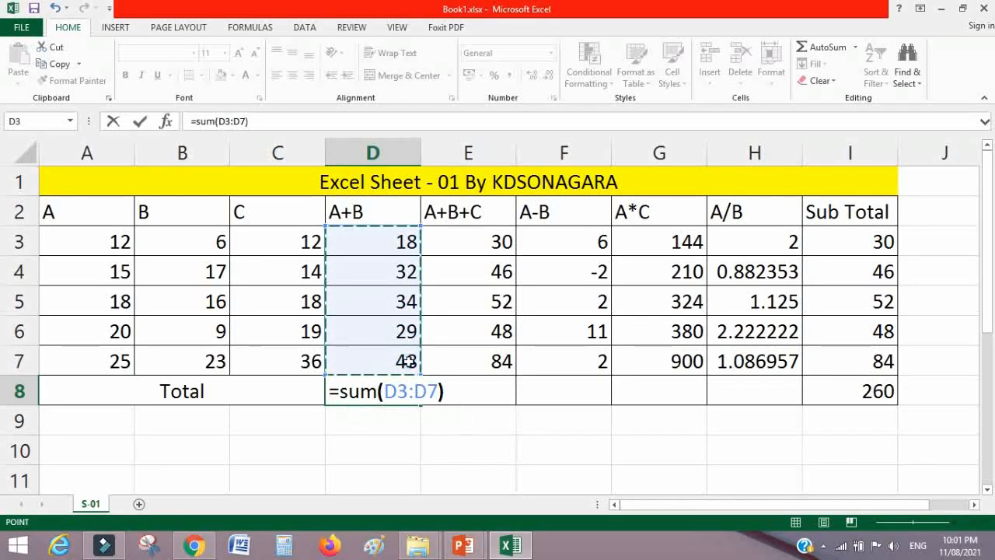
{"action": "key", "text": "Return"}
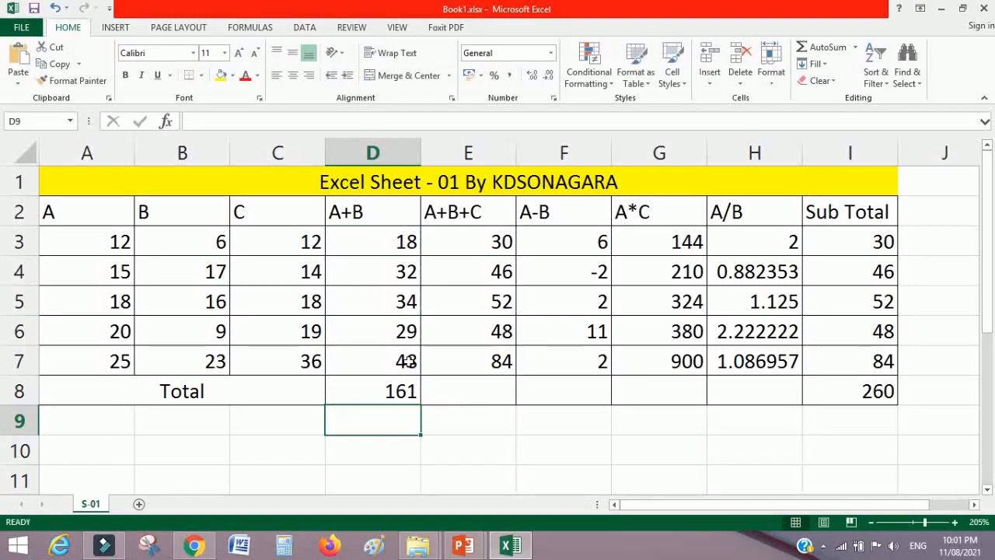
Step: Total the A+B+C column in cell E8 with the formula =E3+E4+E5+E6+E7 and reopen the formula to review it
{"action": "left_click", "coordinate": [469, 386]}
{"action": "type", "text": "="}
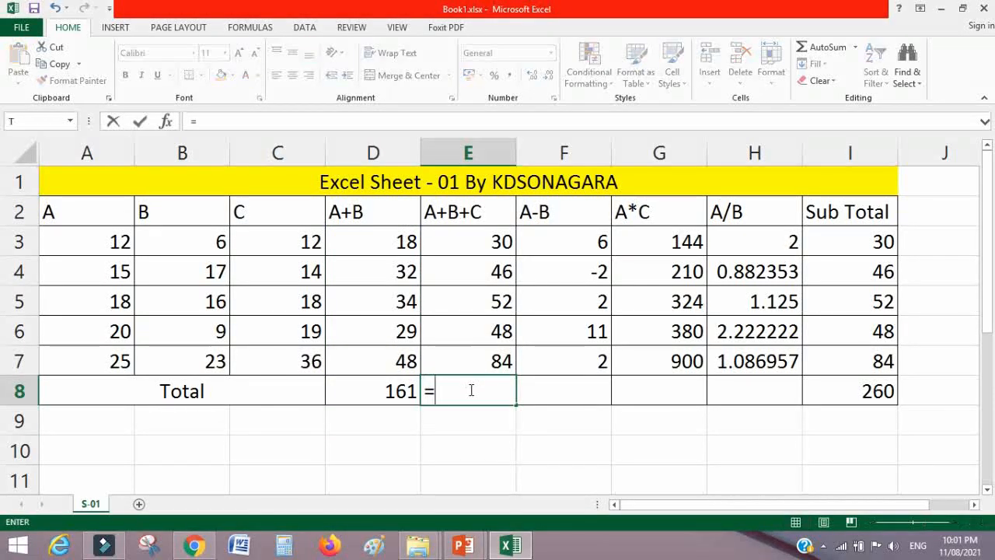
{"action": "left_click", "coordinate": [470, 247]}
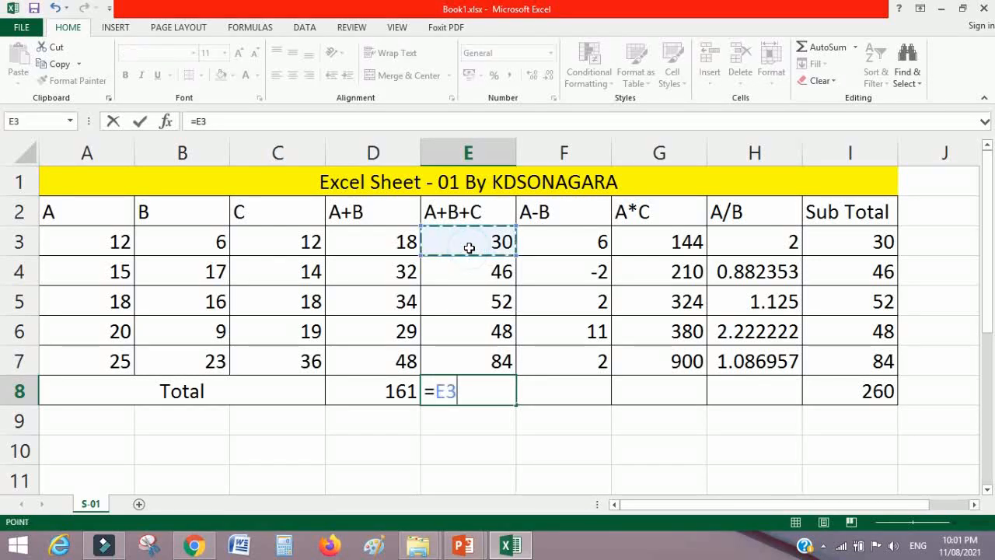
{"action": "type", "text": "+"}
{"action": "left_click", "coordinate": [481, 274]}
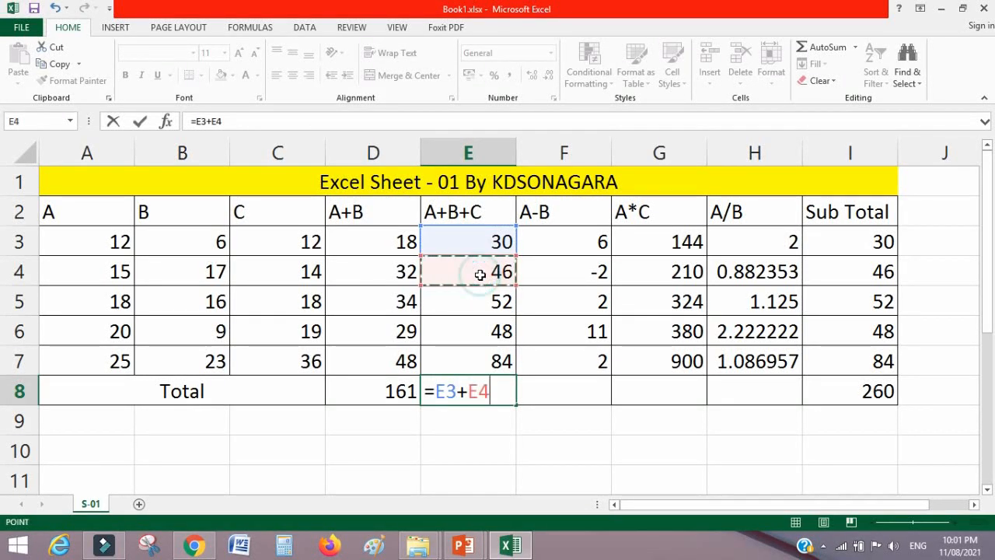
{"action": "type", "text": "+"}
{"action": "left_click", "coordinate": [474, 304]}
{"action": "type", "text": "+"}
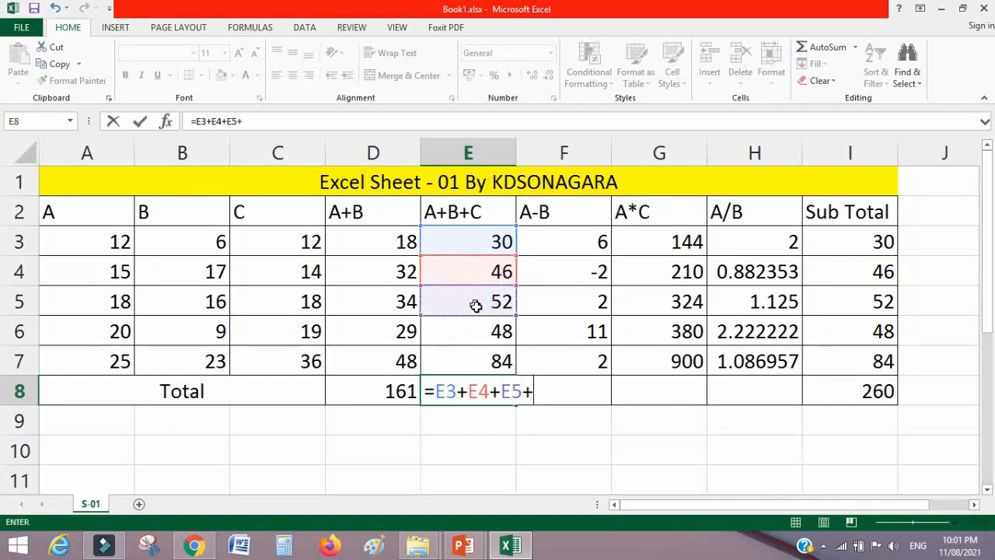
{"action": "left_click", "coordinate": [471, 330]}
{"action": "type", "text": "+"}
{"action": "left_click", "coordinate": [471, 366]}
{"action": "type", "text": "+"}
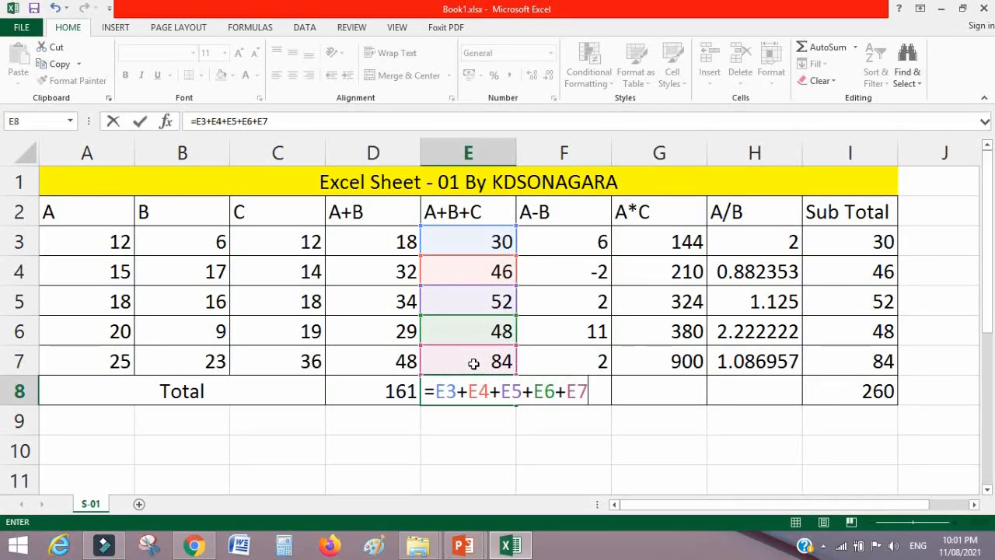
{"action": "key", "text": "Return"}
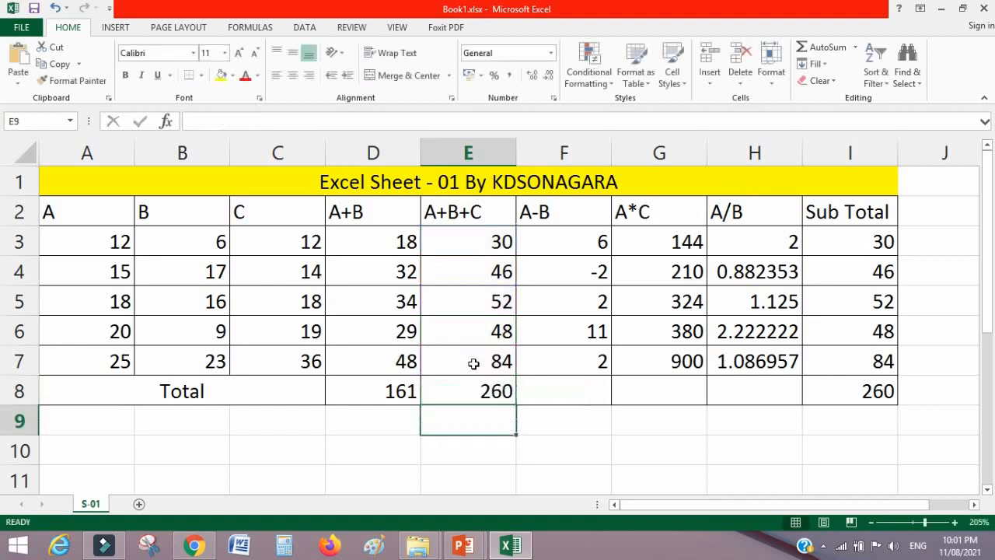
{"action": "left_click", "coordinate": [537, 381]}
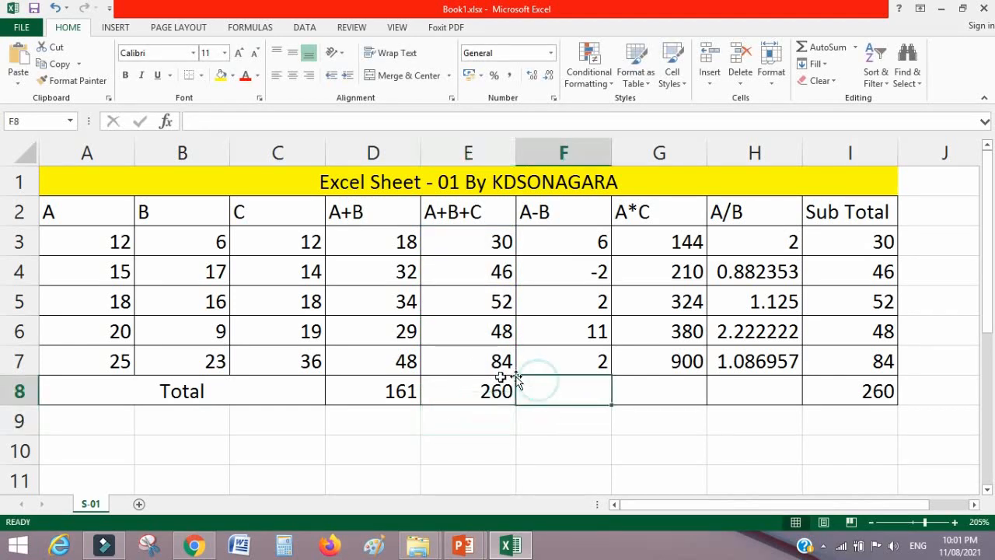
{"action": "left_click", "coordinate": [487, 393]}
{"action": "double_click", "coordinate": [497, 391]}
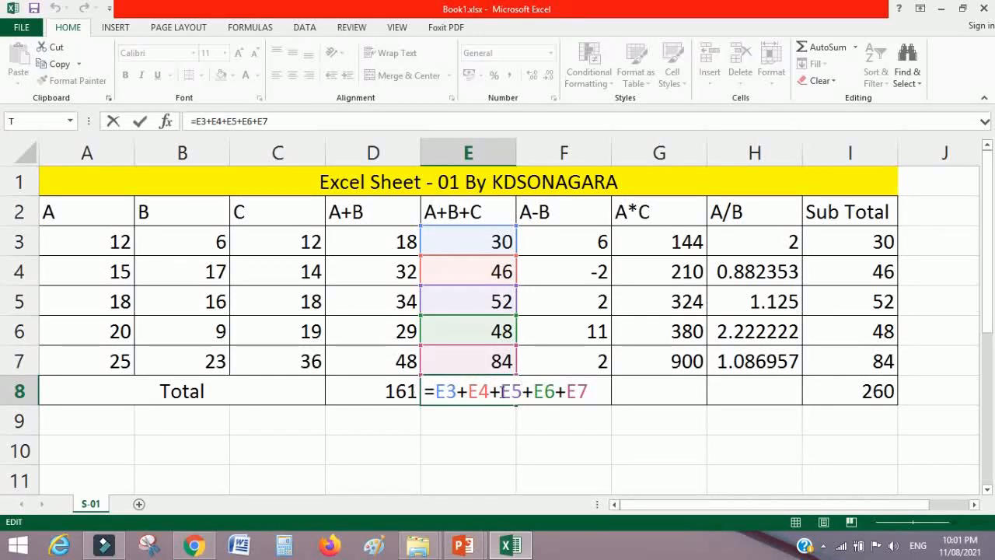
Step: Total the A-B column in cell F8 with the formula =sum(F3:F7)
{"action": "left_click", "coordinate": [560, 391]}
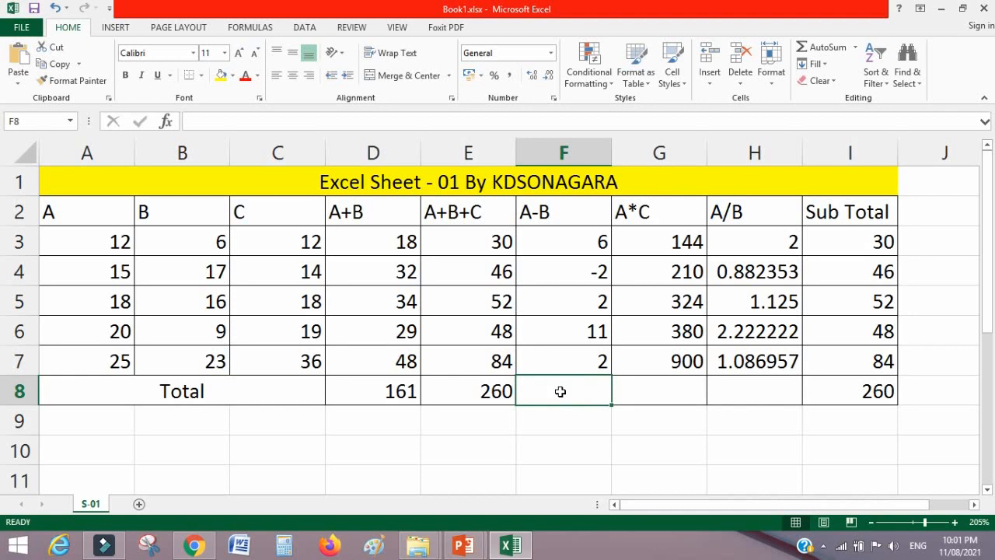
{"action": "type", "text": "=sum("}
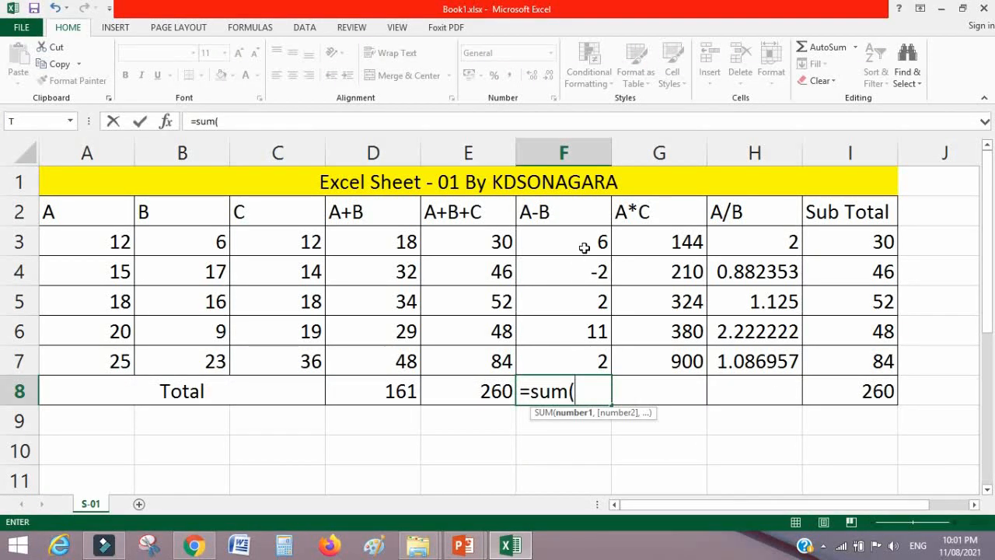
{"action": "left_click_drag", "start_coordinate": [584, 243], "coordinate": [593, 352]}
{"action": "type", "text": ")"}
{"action": "key", "text": "Return"}
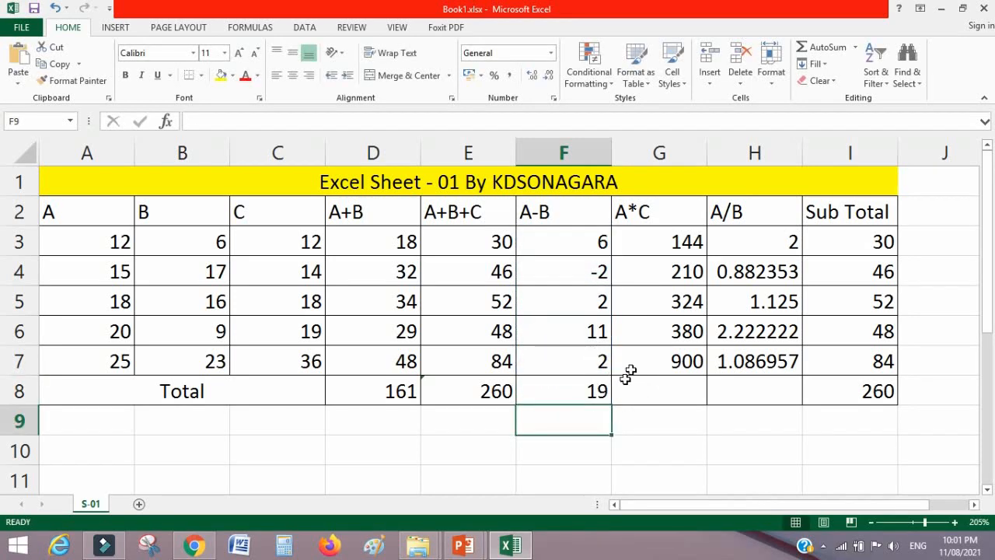
Step: Fill the total formula from F8 across to the A*C and A/B columns in G8 and H8
{"action": "left_click", "coordinate": [653, 395]}
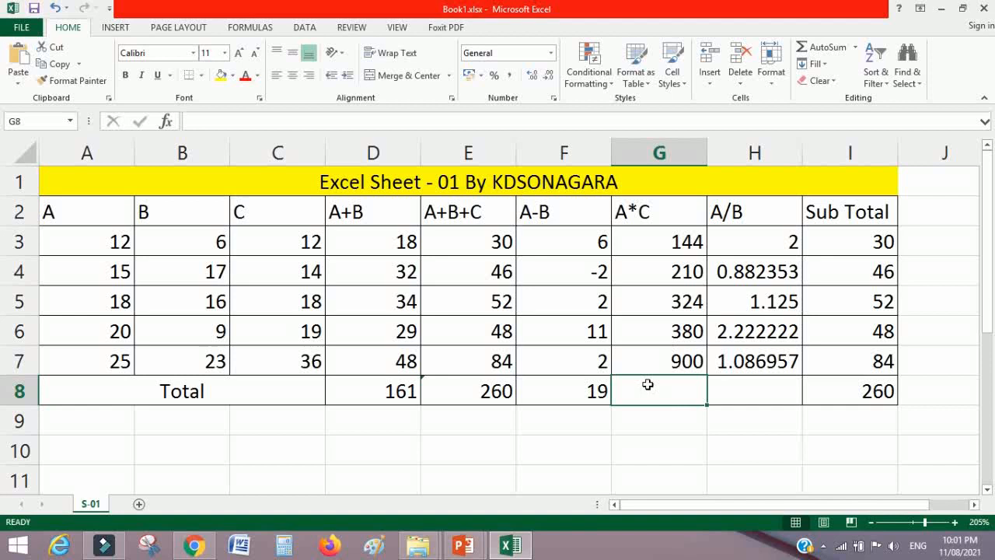
{"action": "left_click", "coordinate": [597, 391]}
{"action": "left_click_drag", "start_coordinate": [612, 405], "coordinate": [790, 409]}
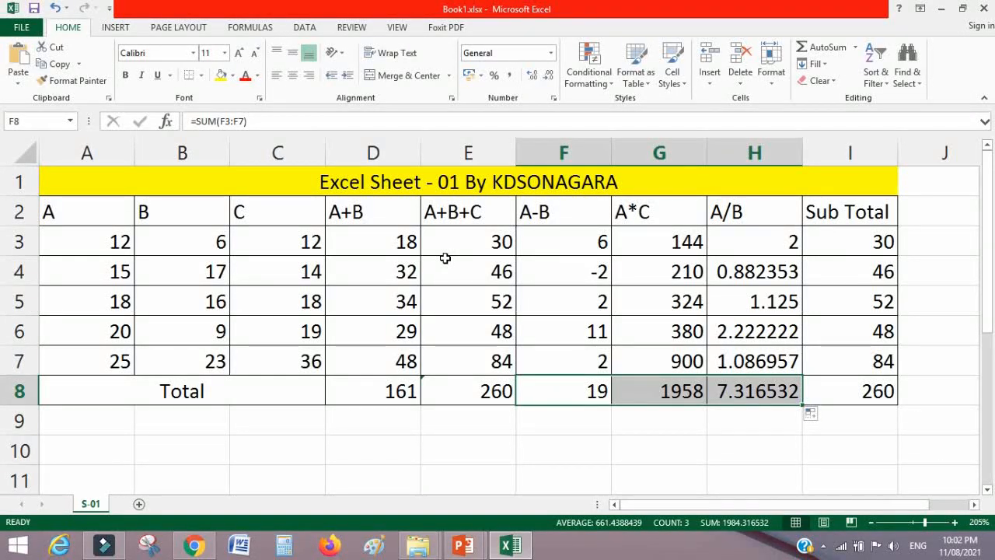
{"action": "left_click", "coordinate": [404, 268]}
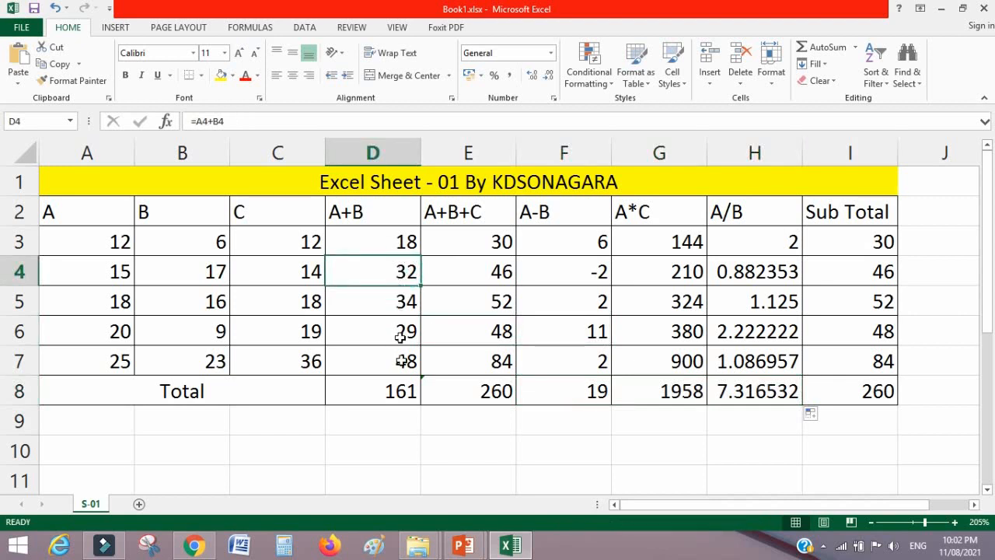